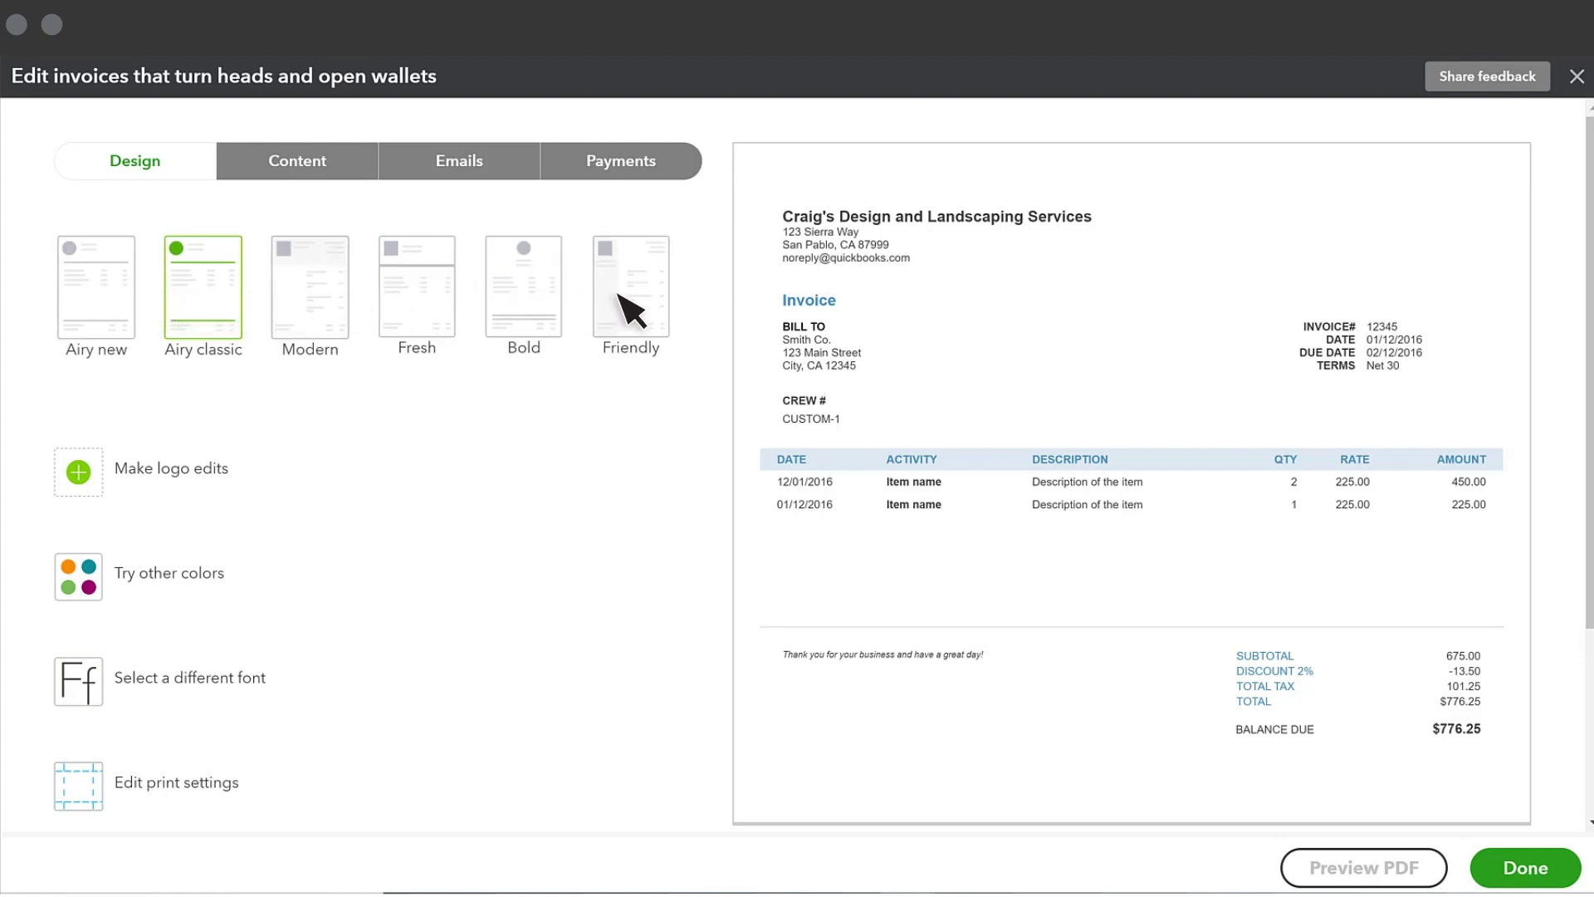
Try the Friendly and Bold invoice templates, and apply the Airy new template.
{"action": "left_click", "coordinate": [638, 295]}
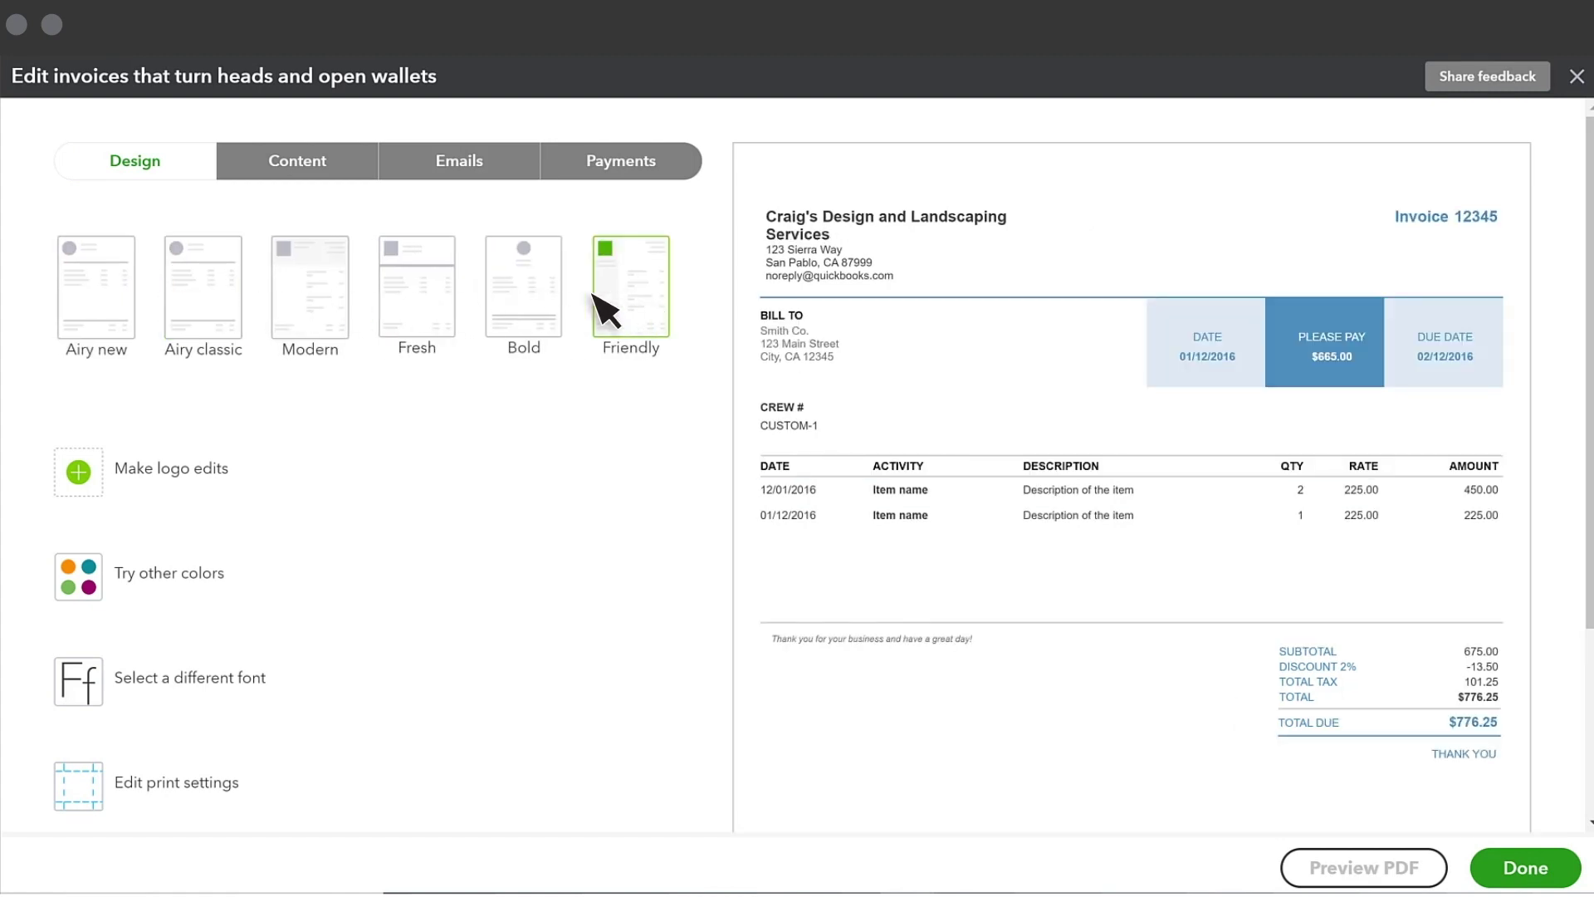
{"action": "left_click", "coordinate": [536, 296]}
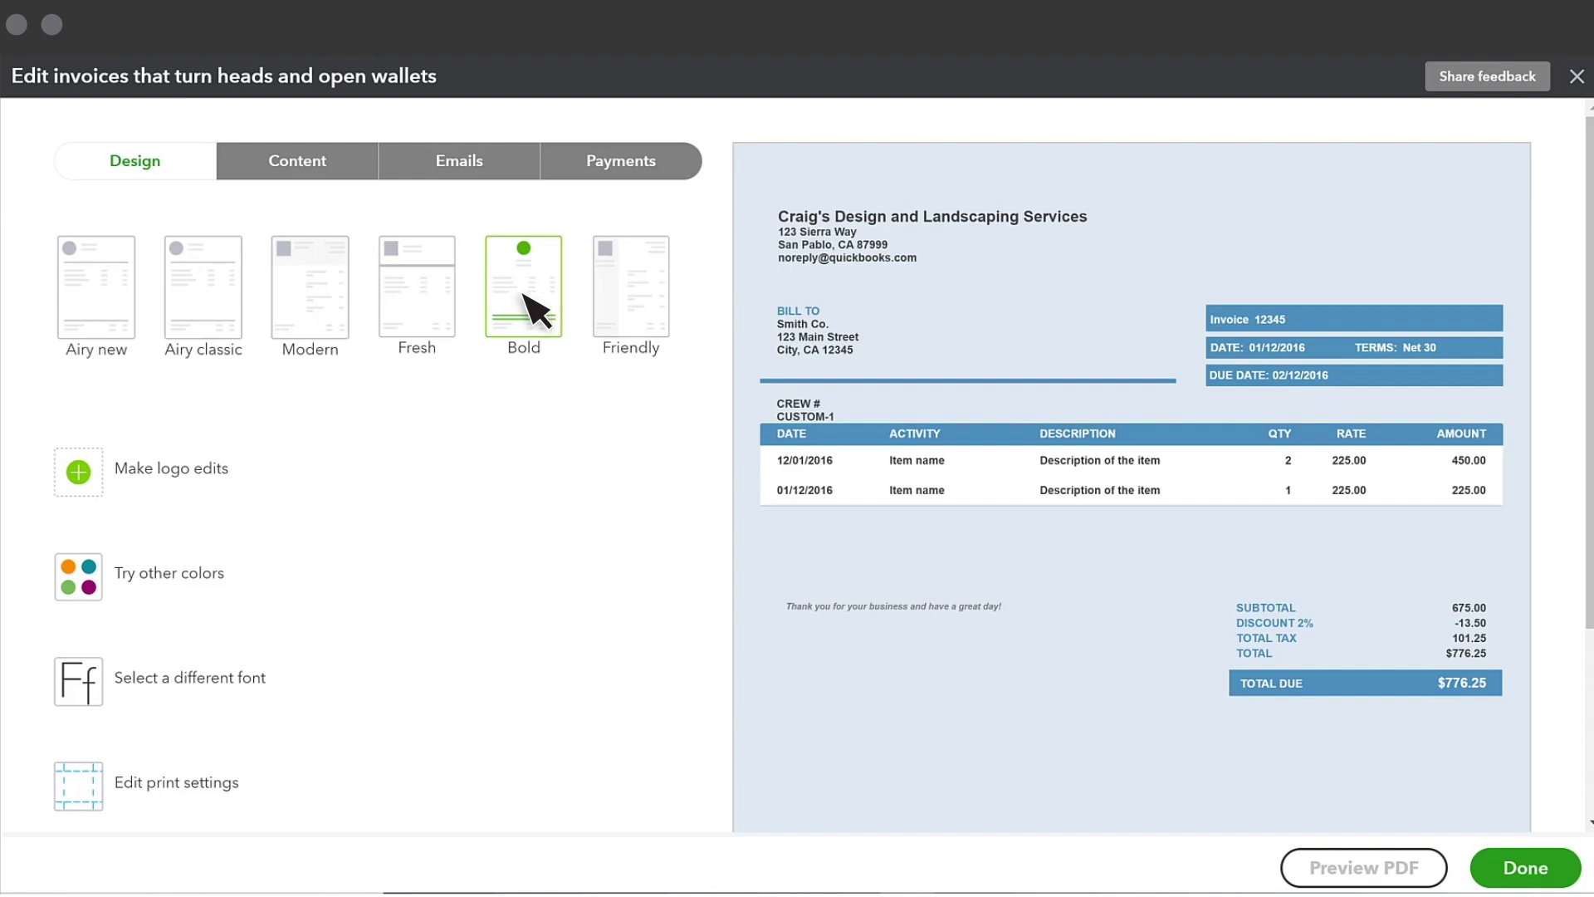
{"action": "left_click", "coordinate": [95, 305]}
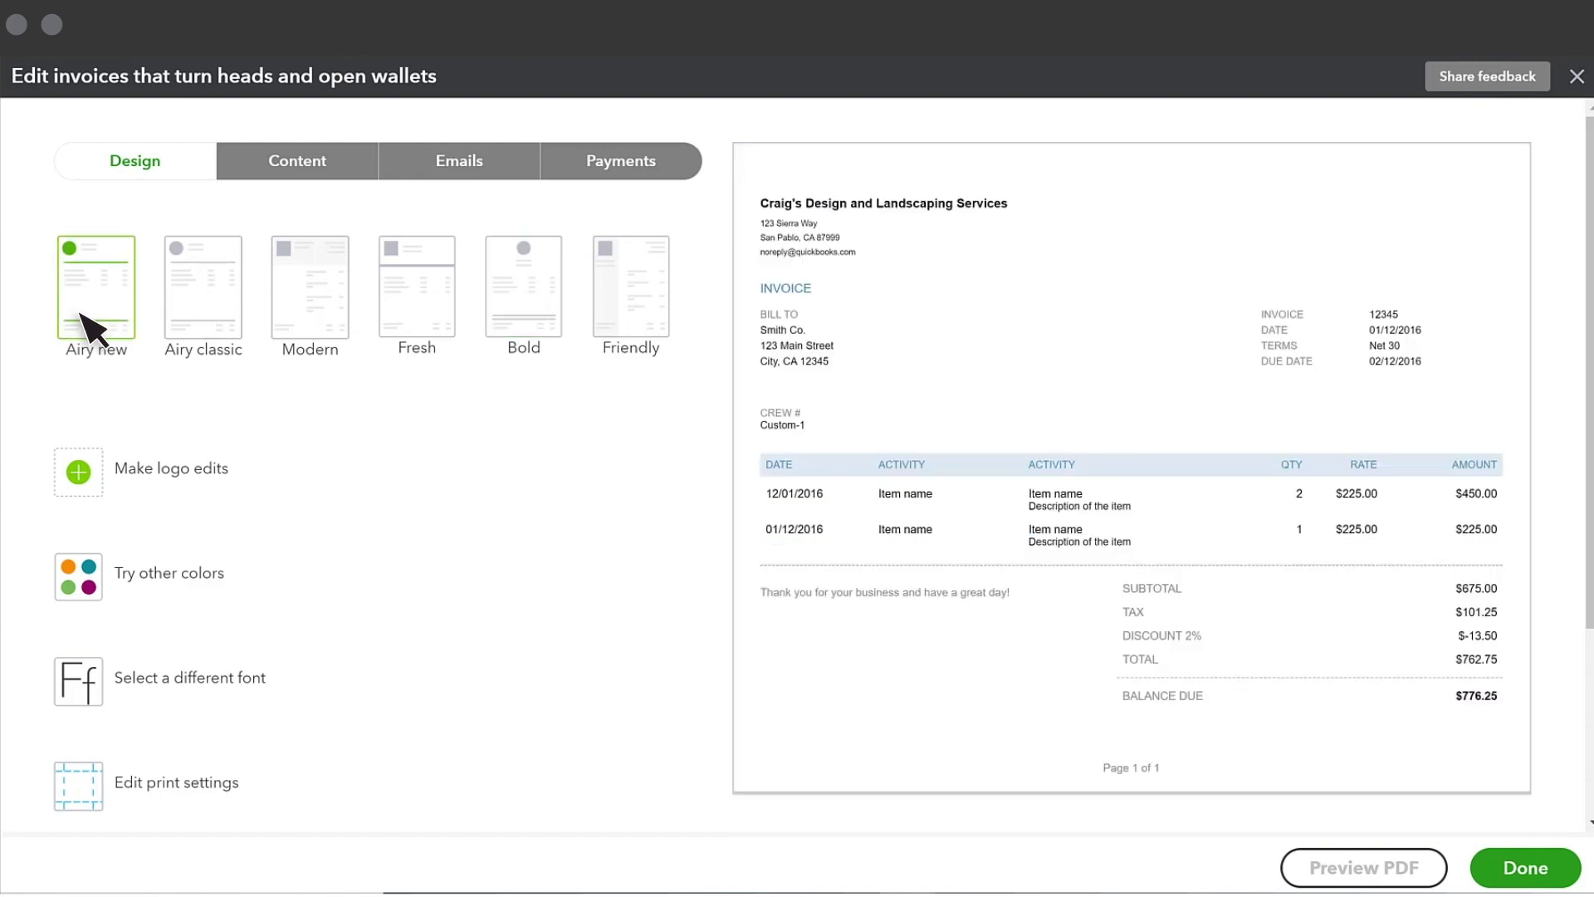
Add the round purple logo with the turquoise flower to the invoice and save it.
{"action": "left_click", "coordinate": [77, 464]}
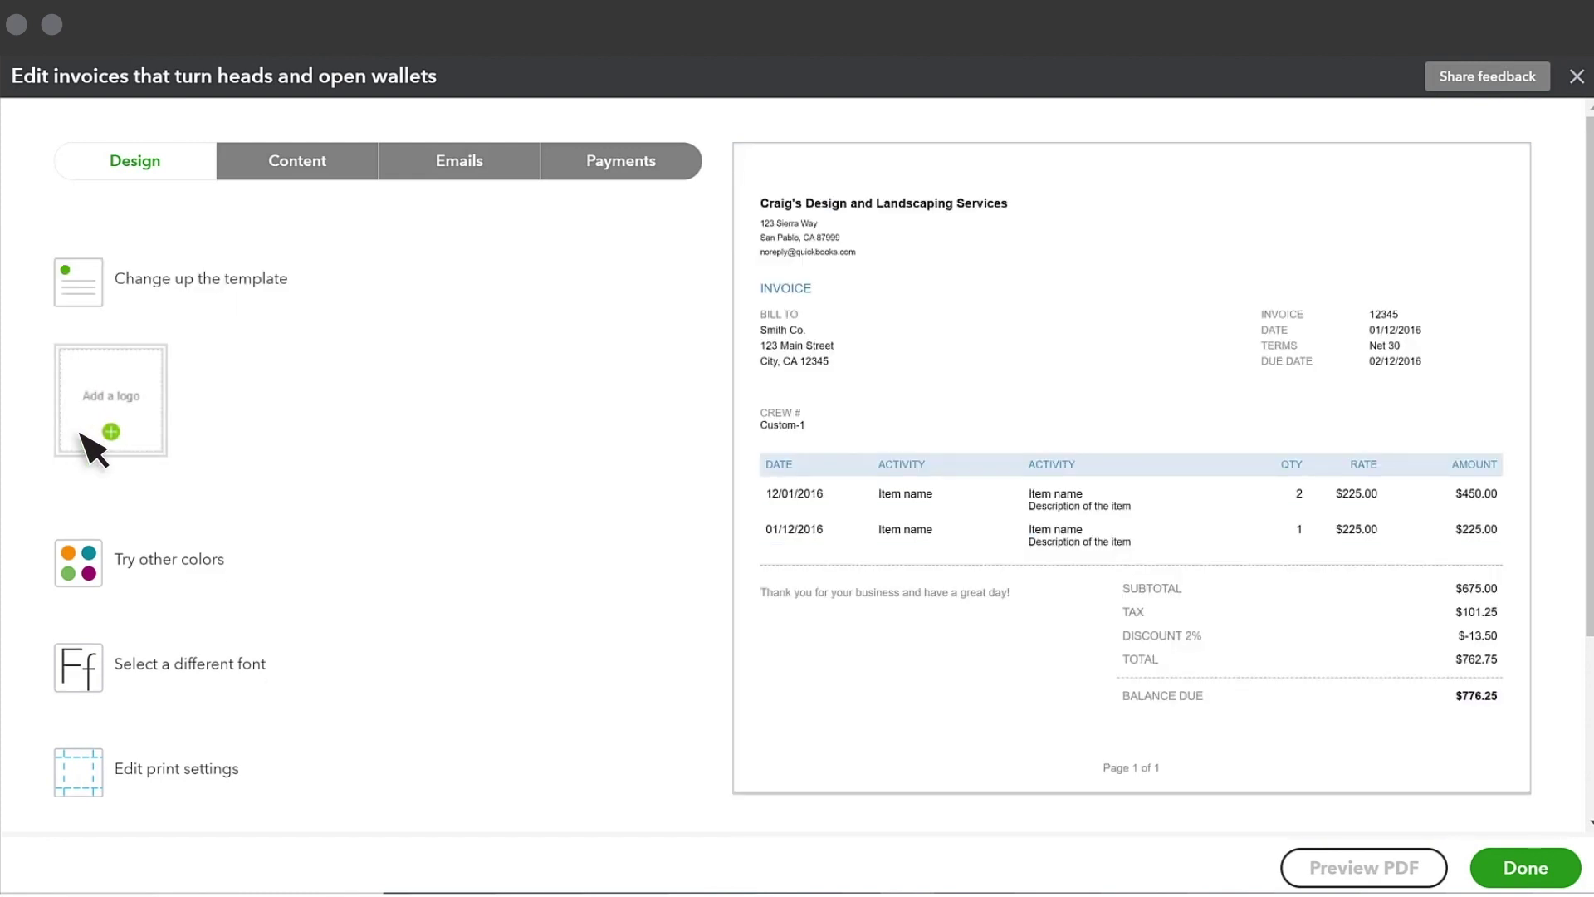
{"action": "left_click", "coordinate": [84, 432]}
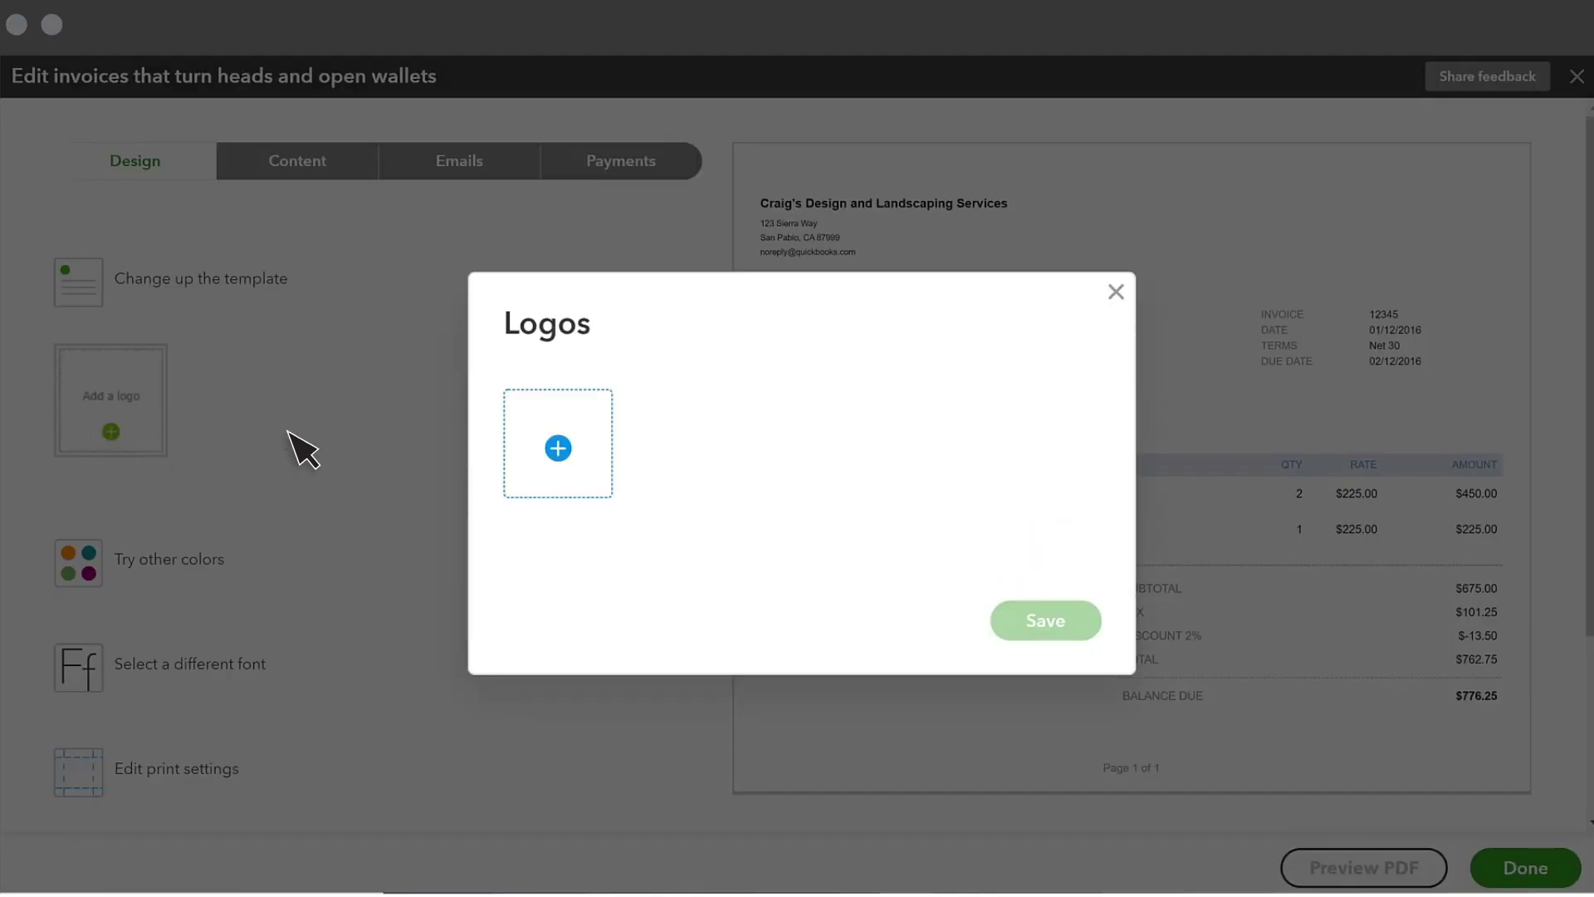
{"action": "left_click", "coordinate": [582, 433]}
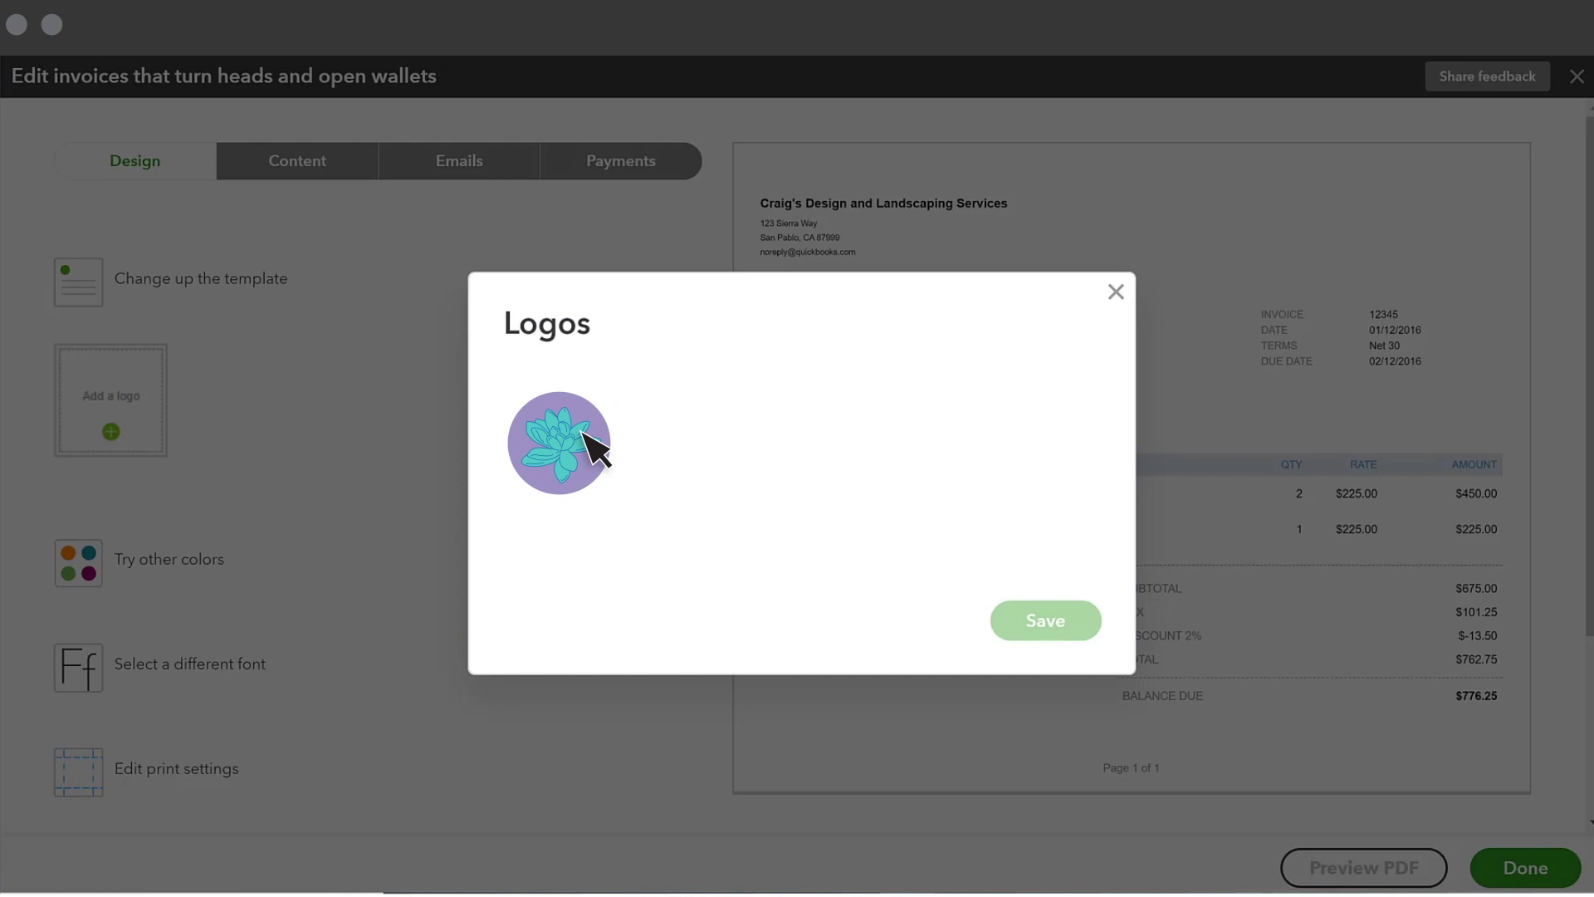
{"action": "left_click", "coordinate": [1058, 618]}
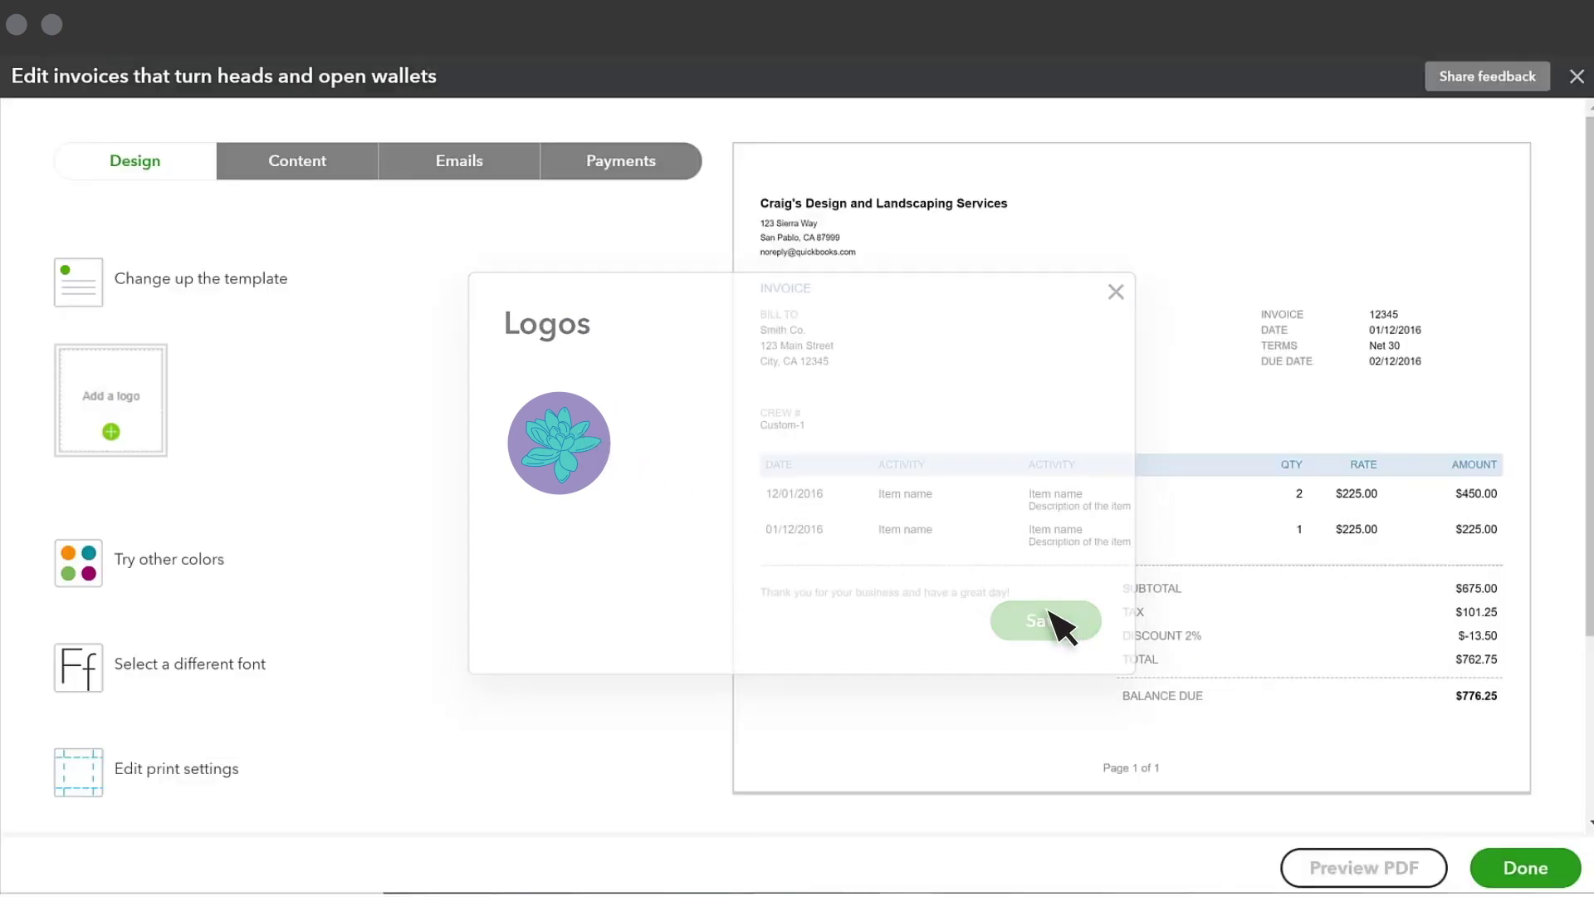
Review the invoice's color choices and its print settings, including page margins and envelope options.
{"action": "left_click", "coordinate": [158, 571]}
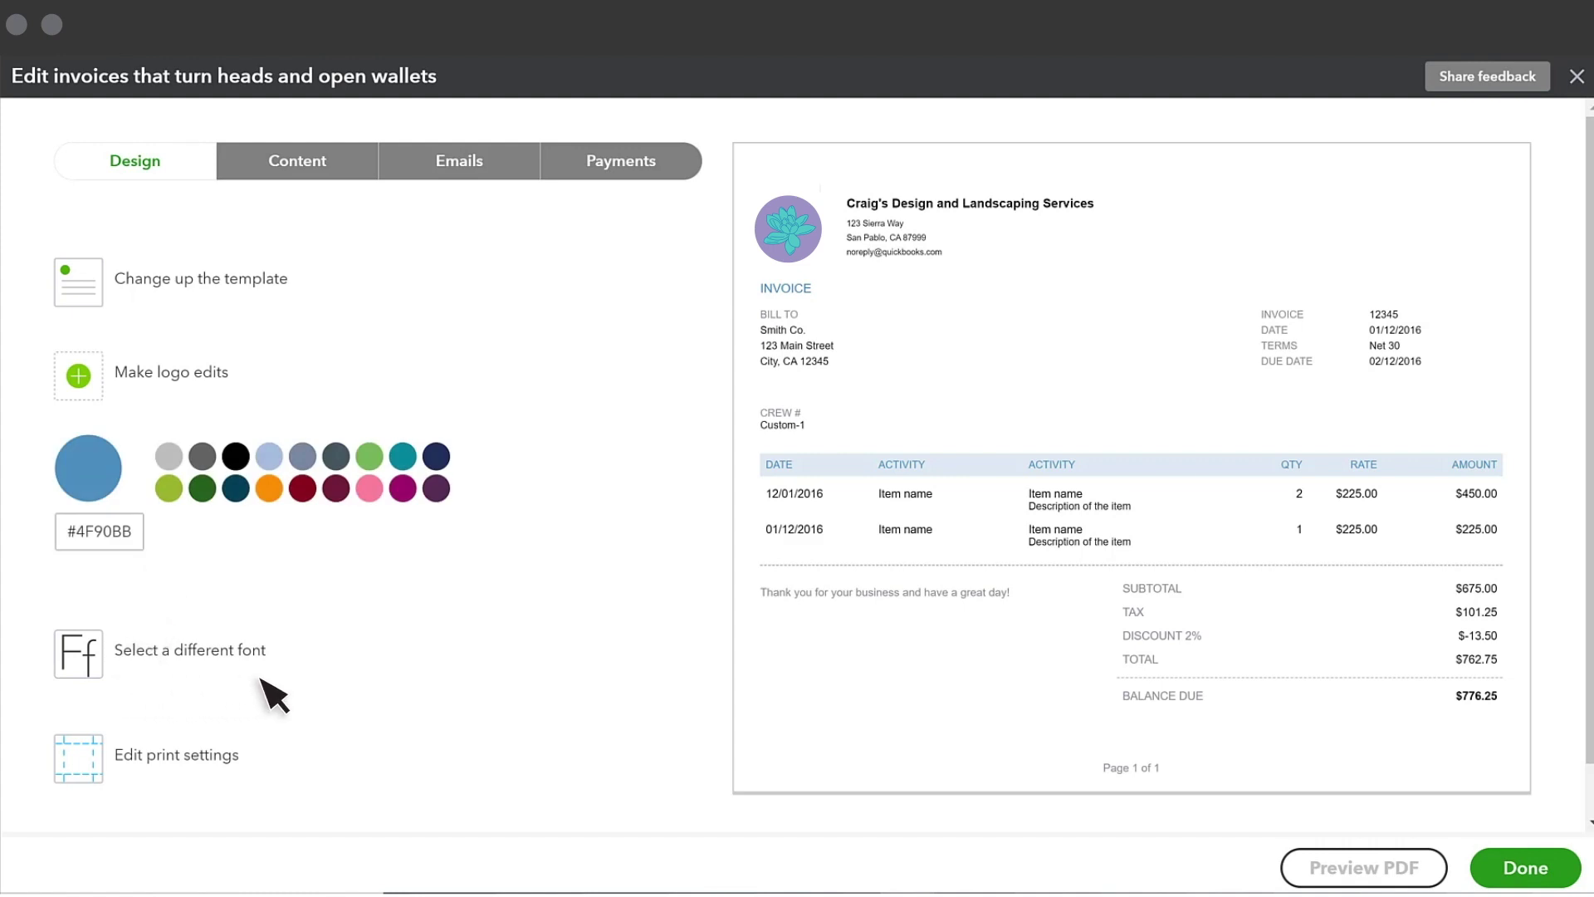
{"action": "left_click", "coordinate": [177, 760]}
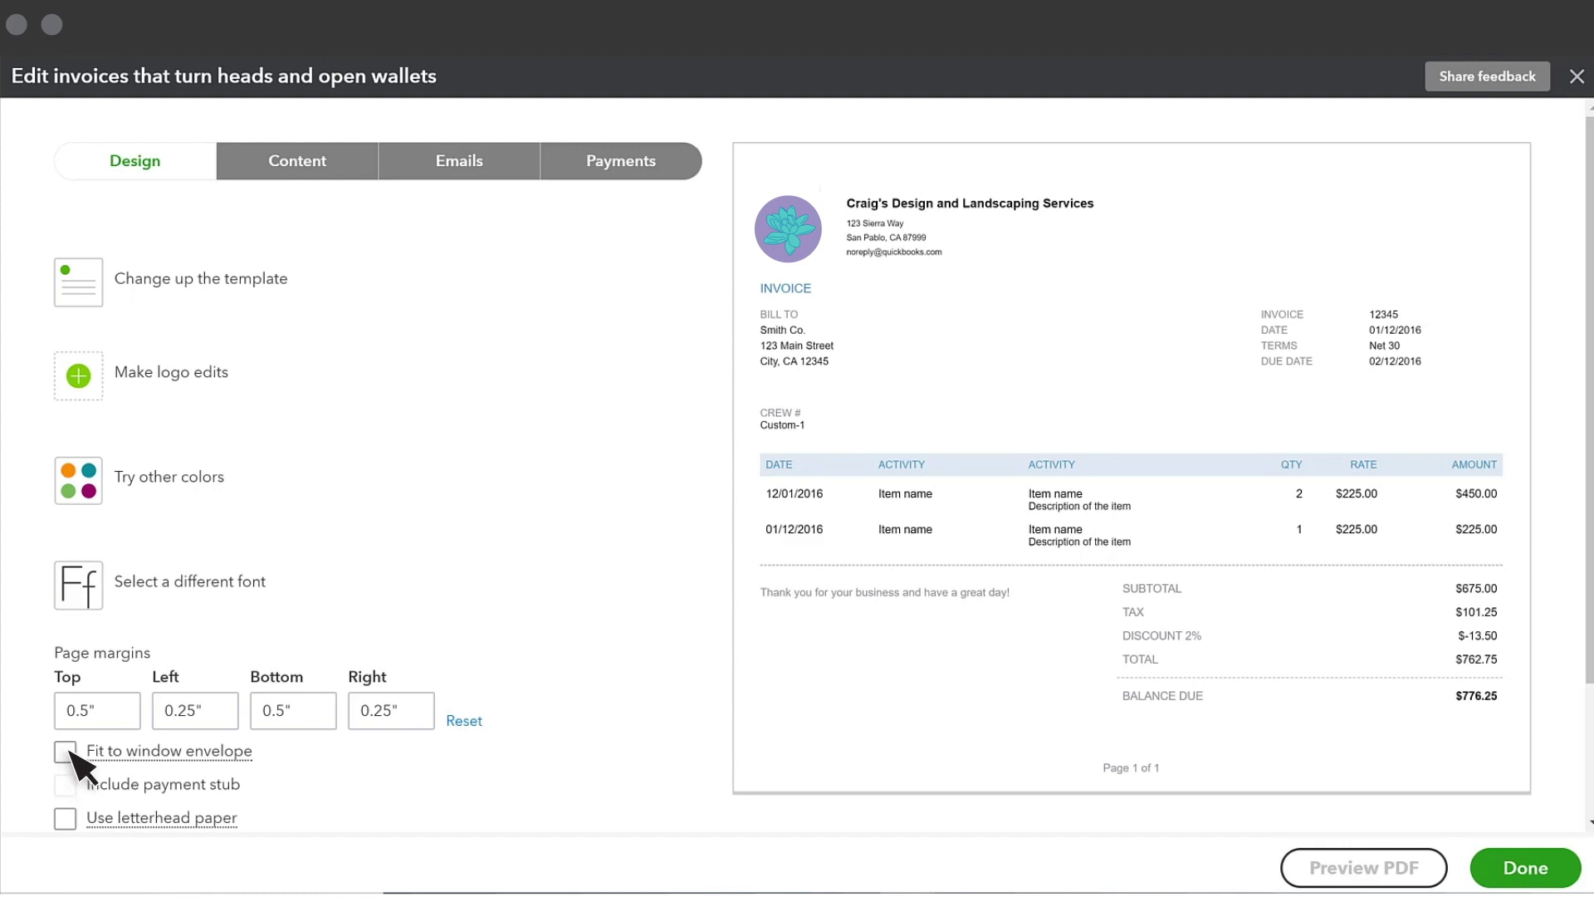
Open the invoice's header content for editing and rename the Estimate form as Quote.
{"action": "left_click", "coordinate": [246, 162]}
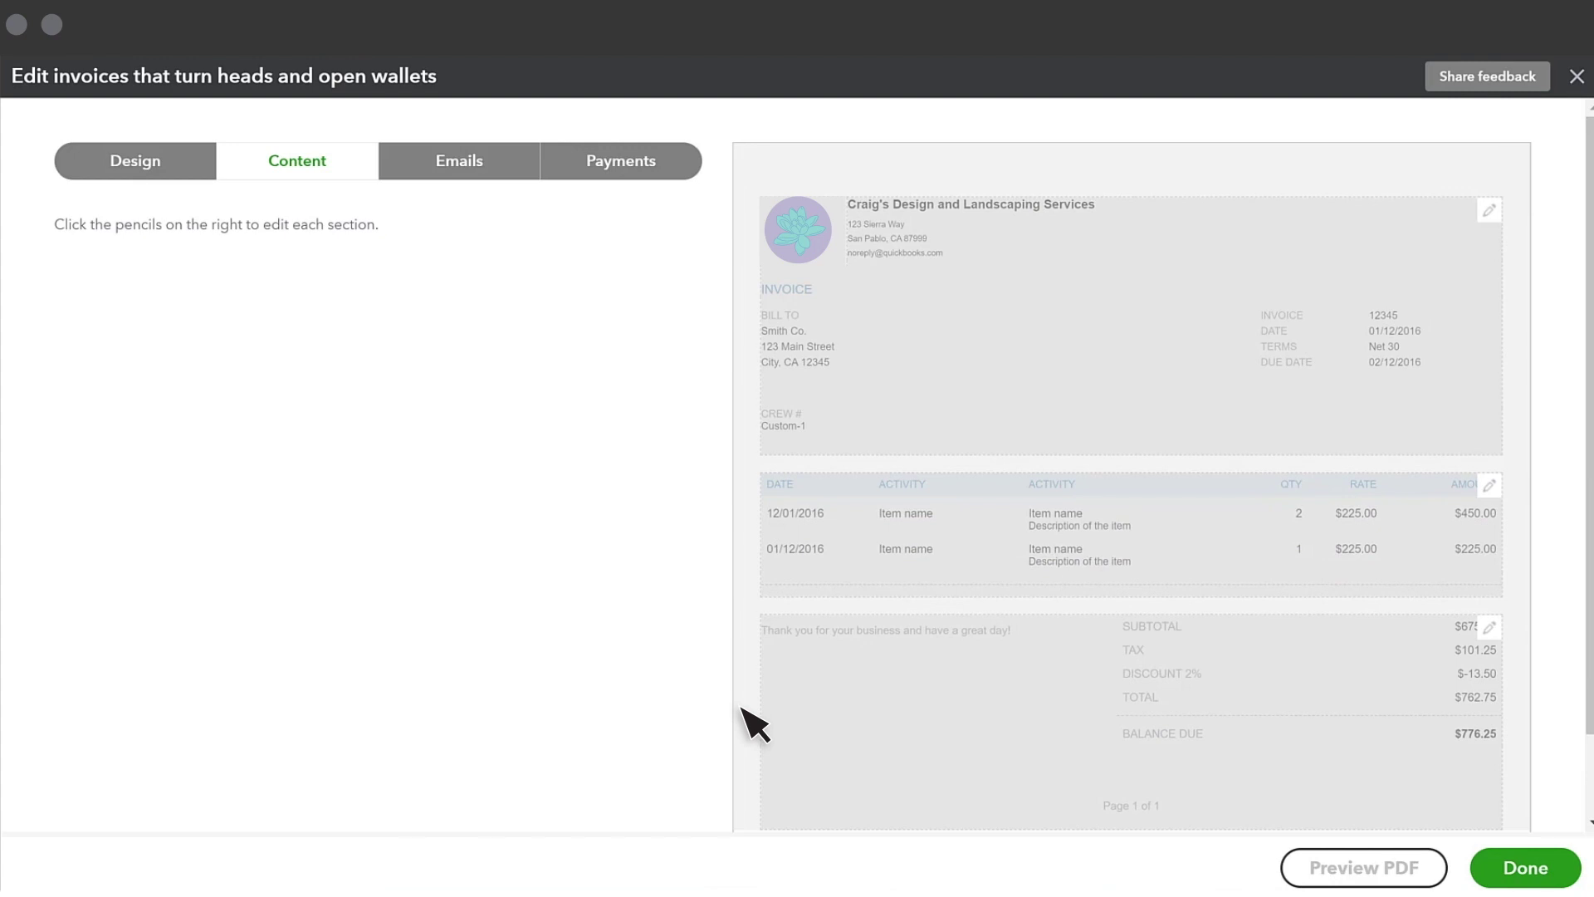
{"action": "left_click", "coordinate": [810, 405]}
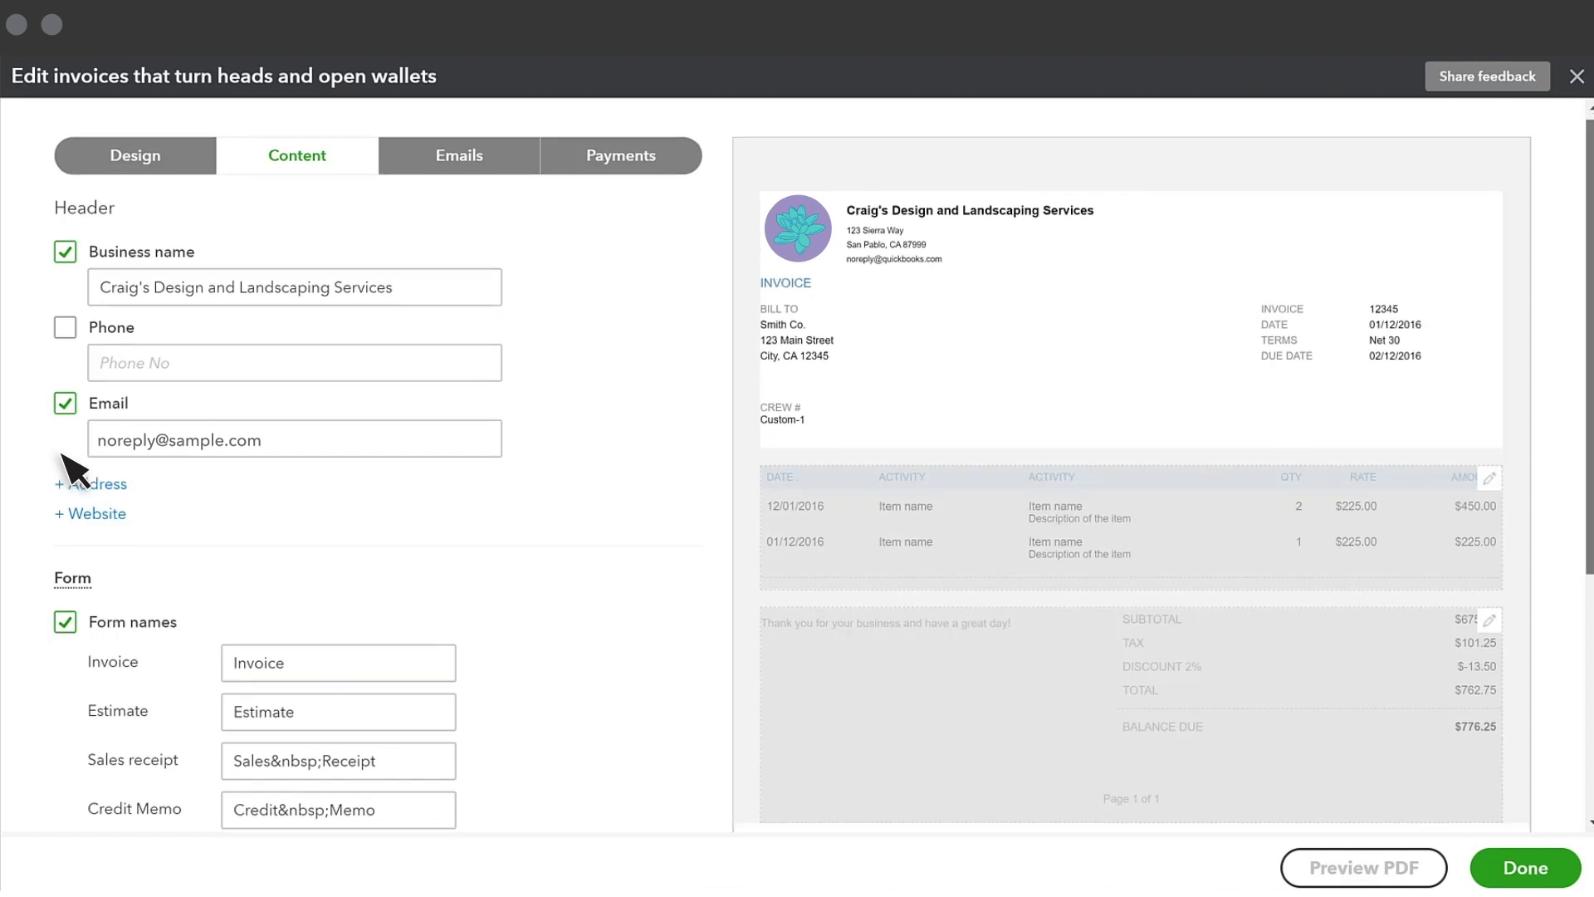
{"action": "scroll", "coordinate": [73, 470], "scroll_direction": "down", "scroll_amount": 5}
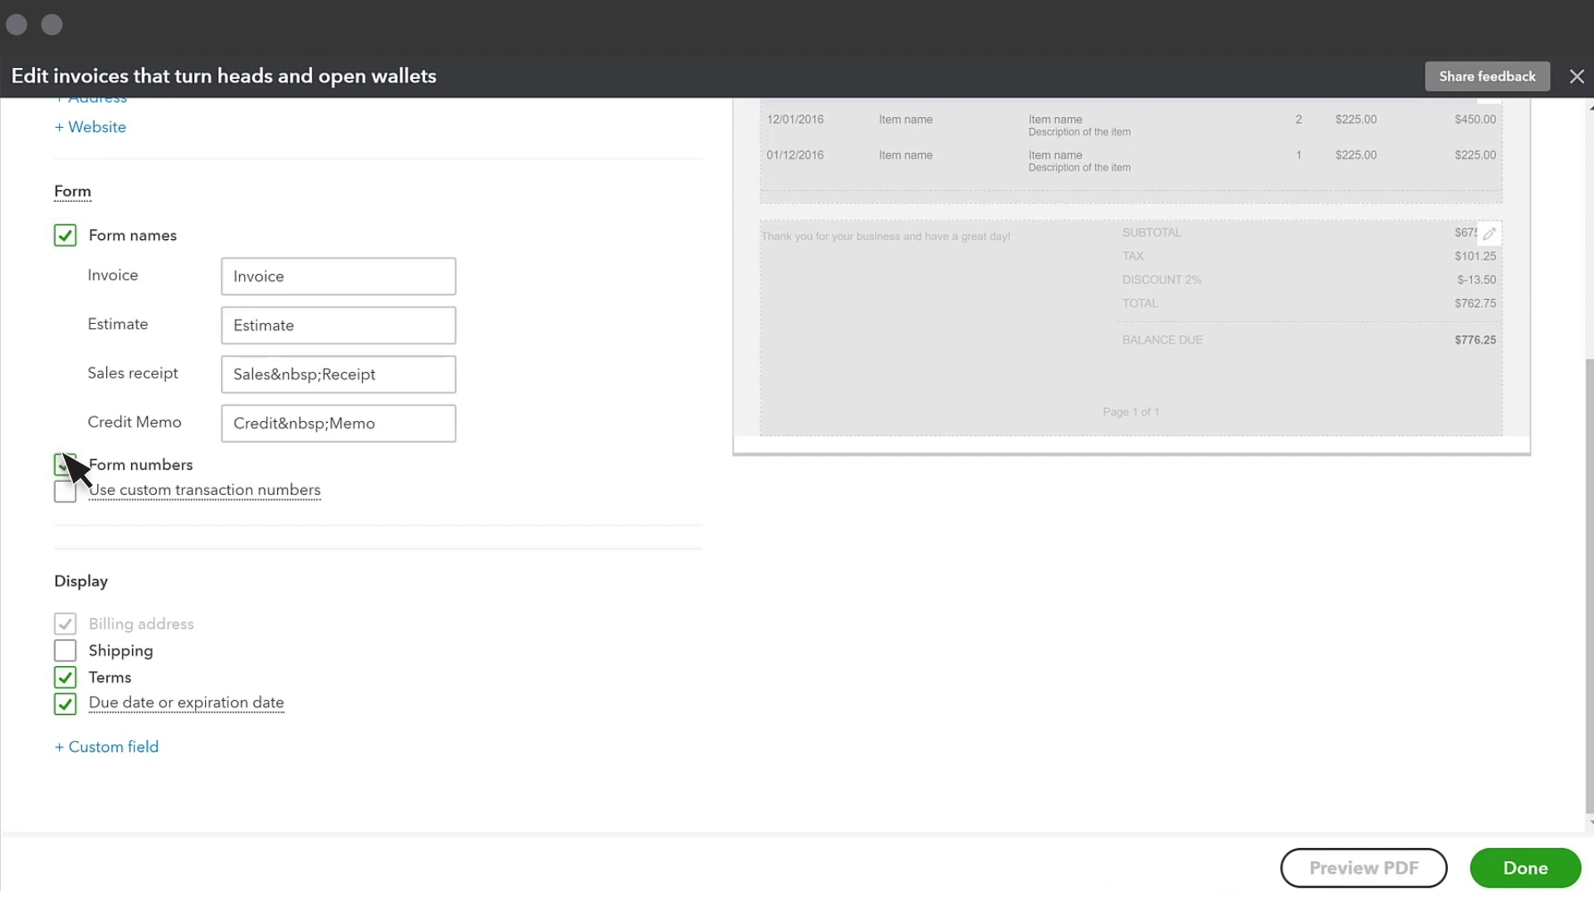
{"action": "left_click", "coordinate": [394, 332]}
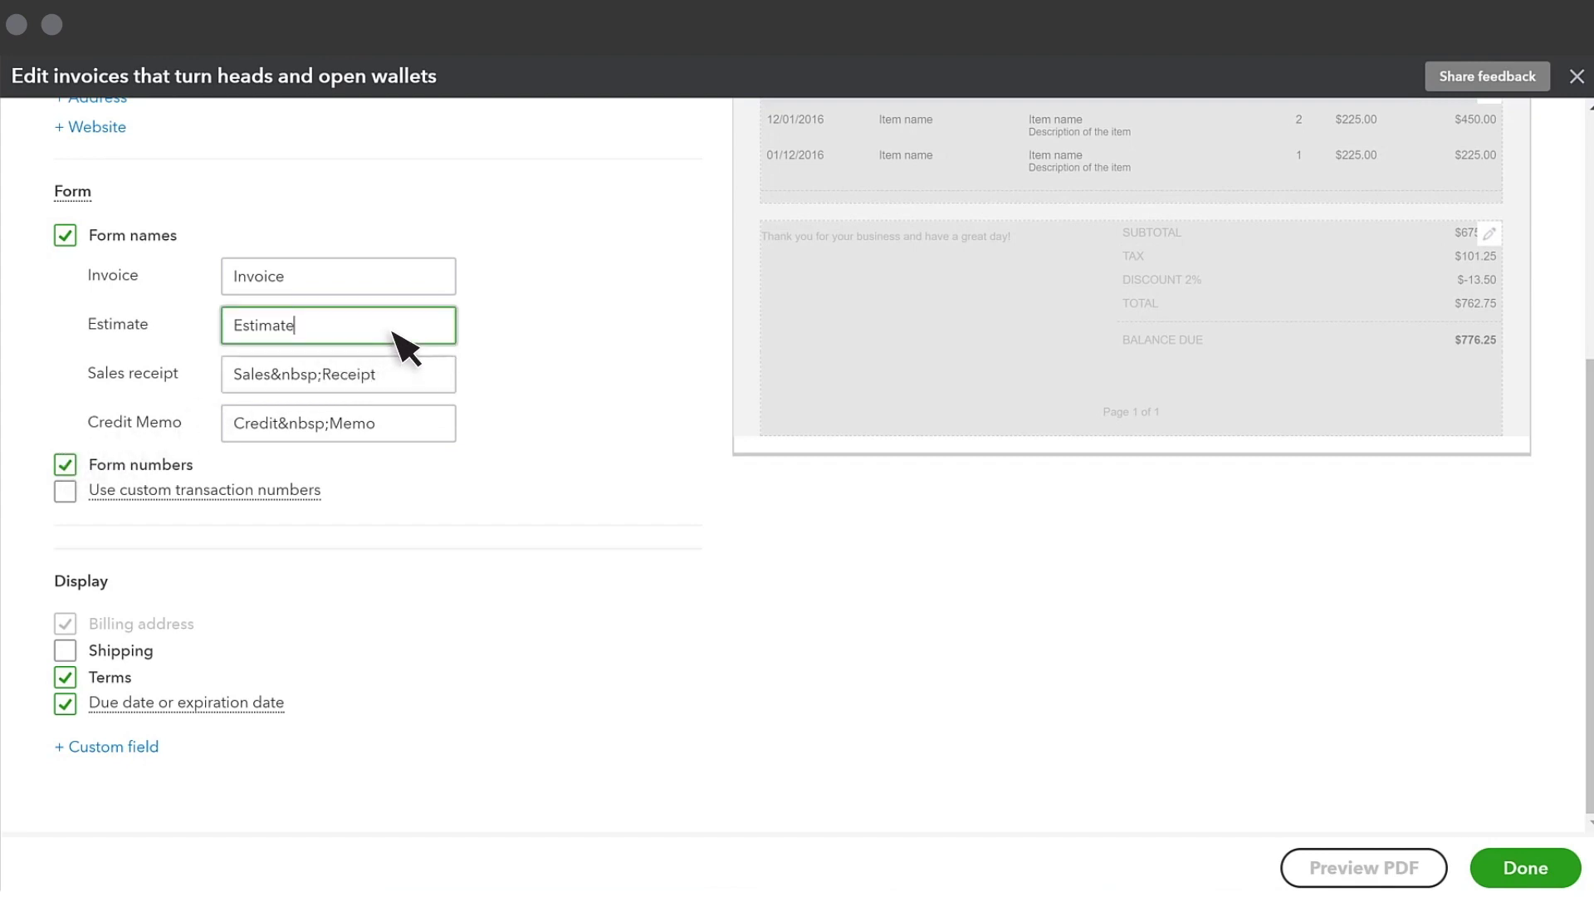
{"action": "key", "text": "ctrl+a"}
{"action": "type", "text": "Quote"}
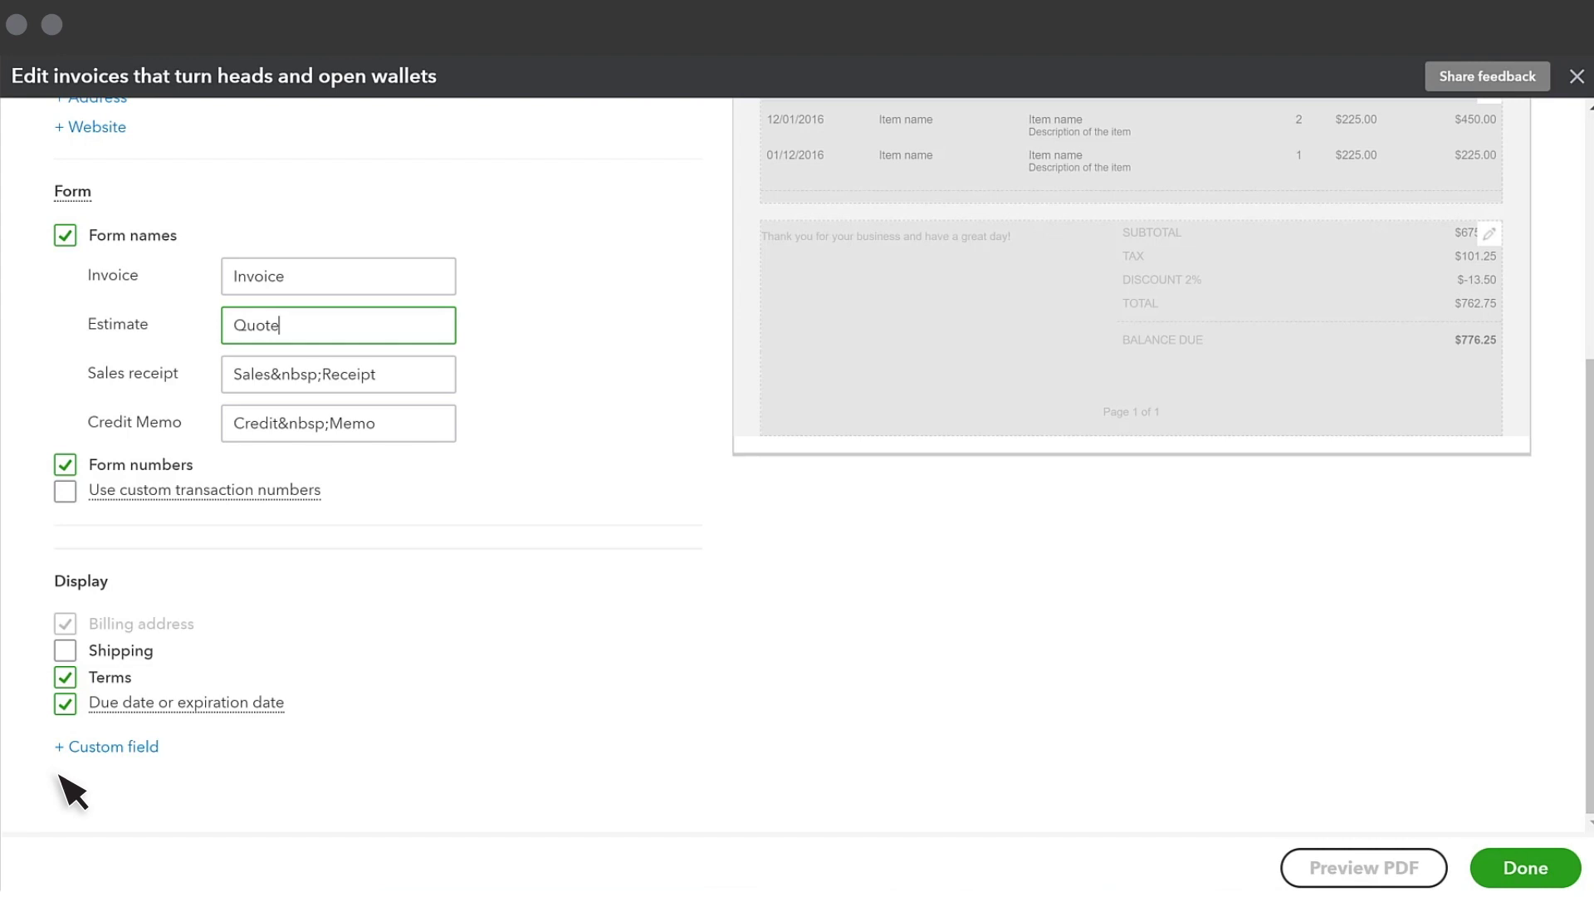
Open the invoice's table section for editing and show the account summary on the invoice.
{"action": "scroll", "coordinate": [114, 765], "scroll_direction": "up", "scroll_amount": 5}
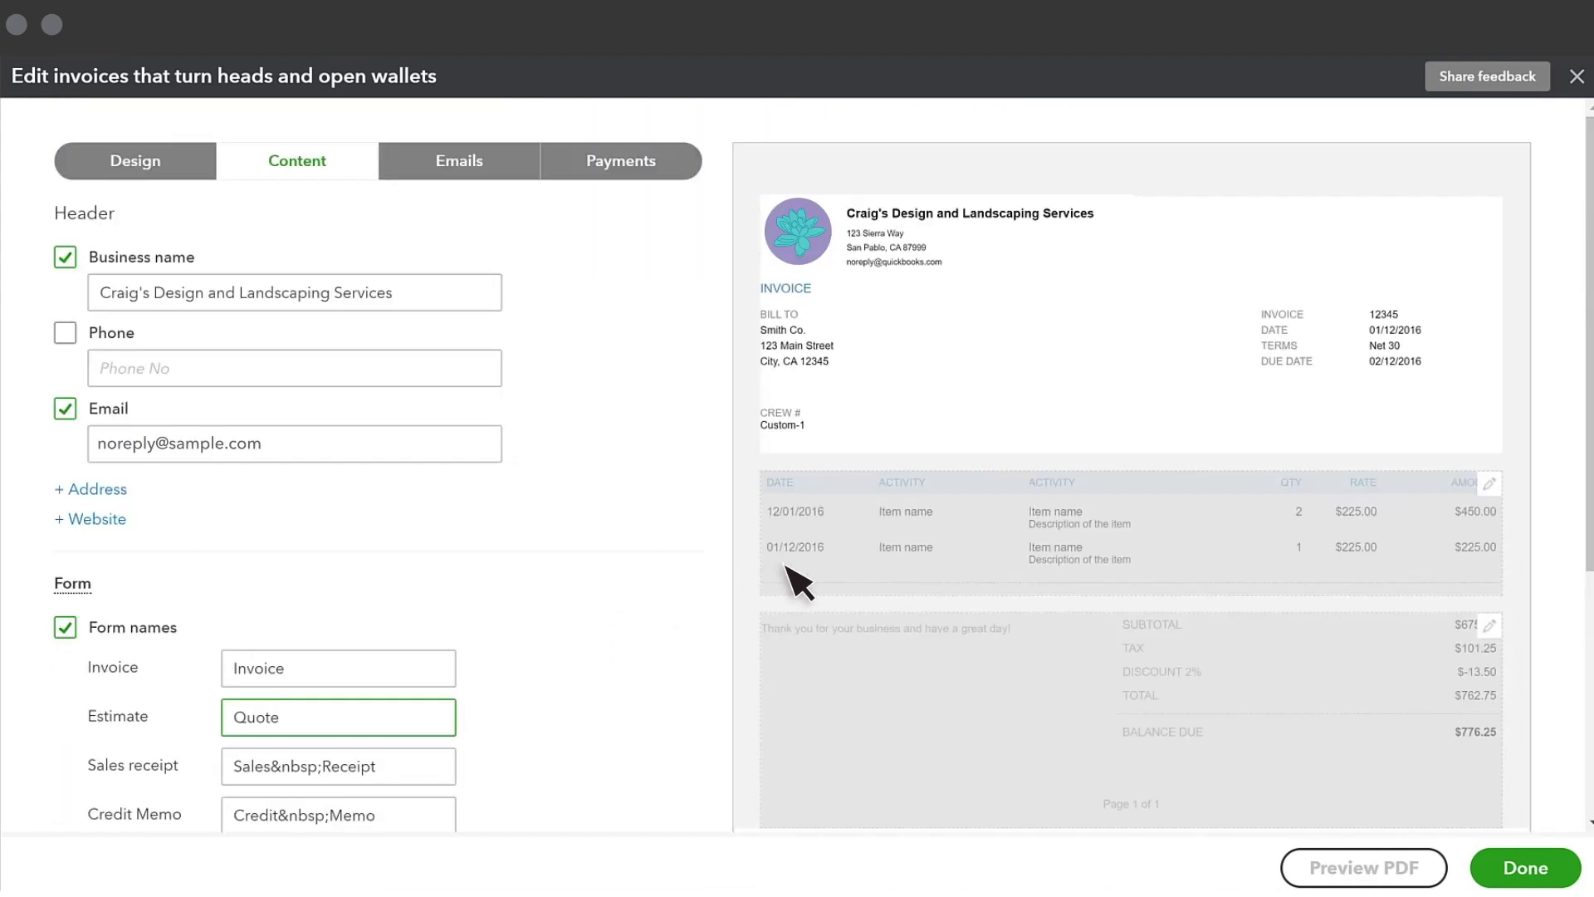
{"action": "left_click", "coordinate": [810, 577]}
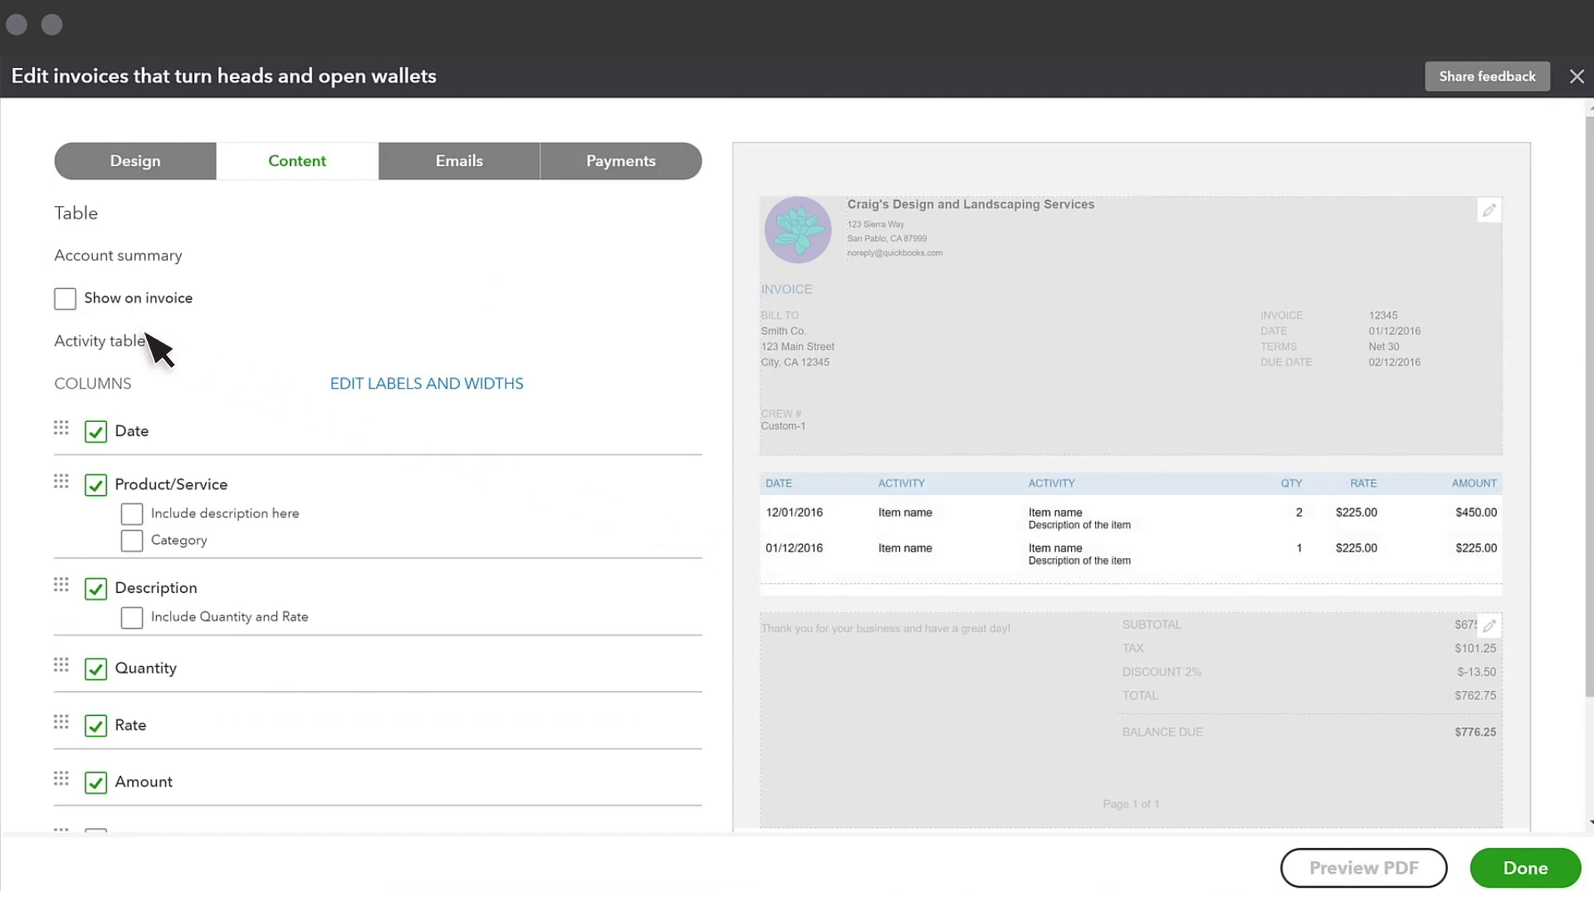
{"action": "left_click", "coordinate": [65, 300]}
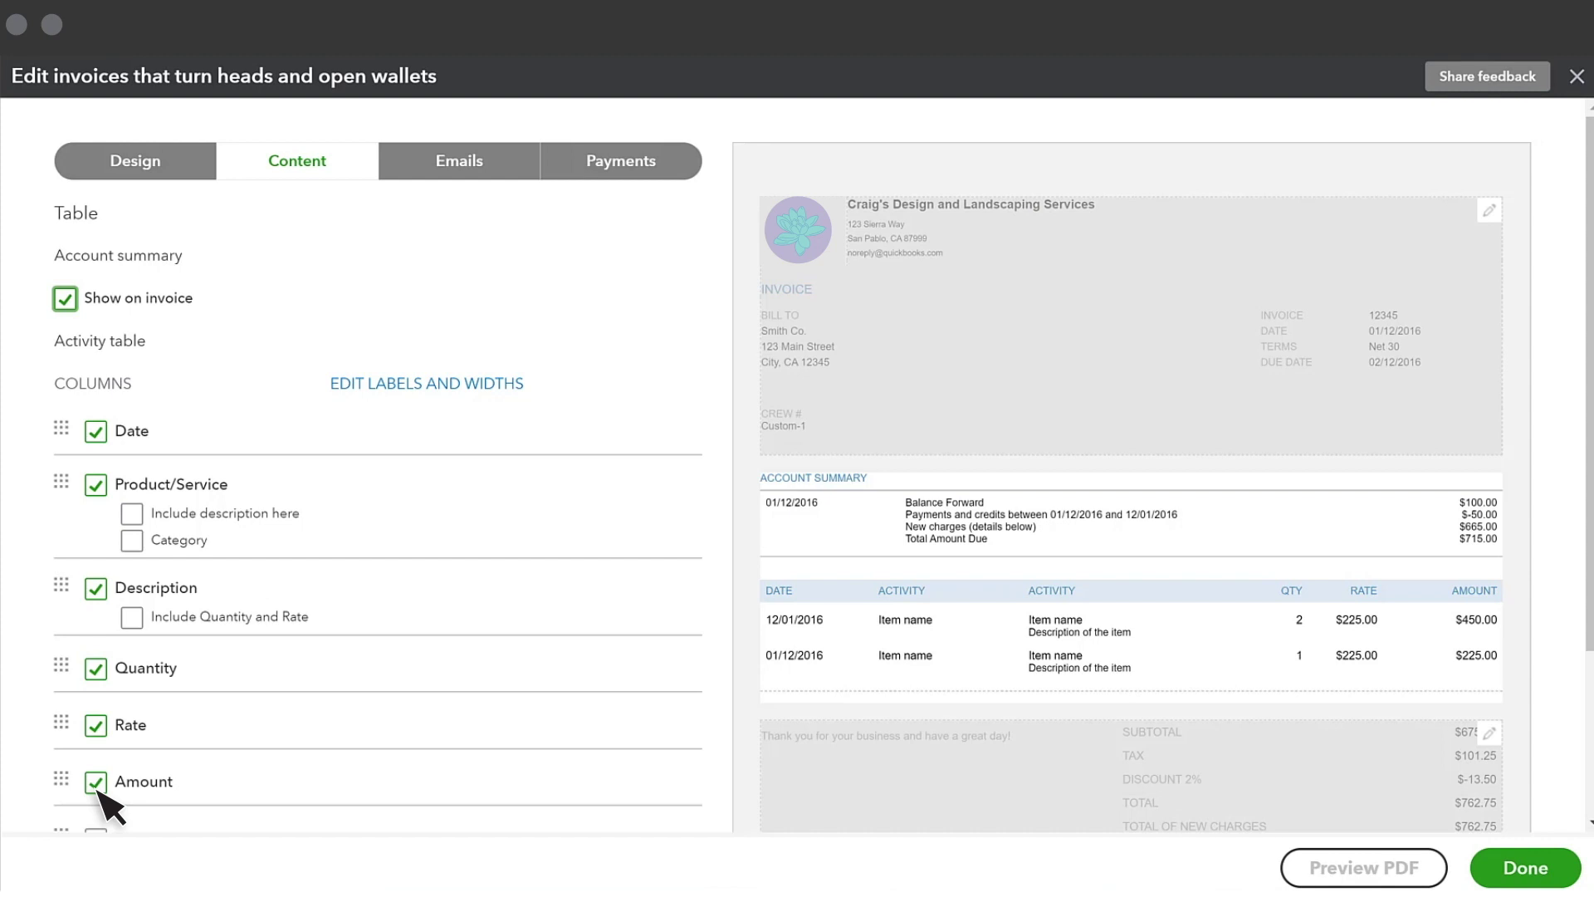
Hide the Date column in the activity table and move Quantity to the first column position.
{"action": "left_click", "coordinate": [96, 433]}
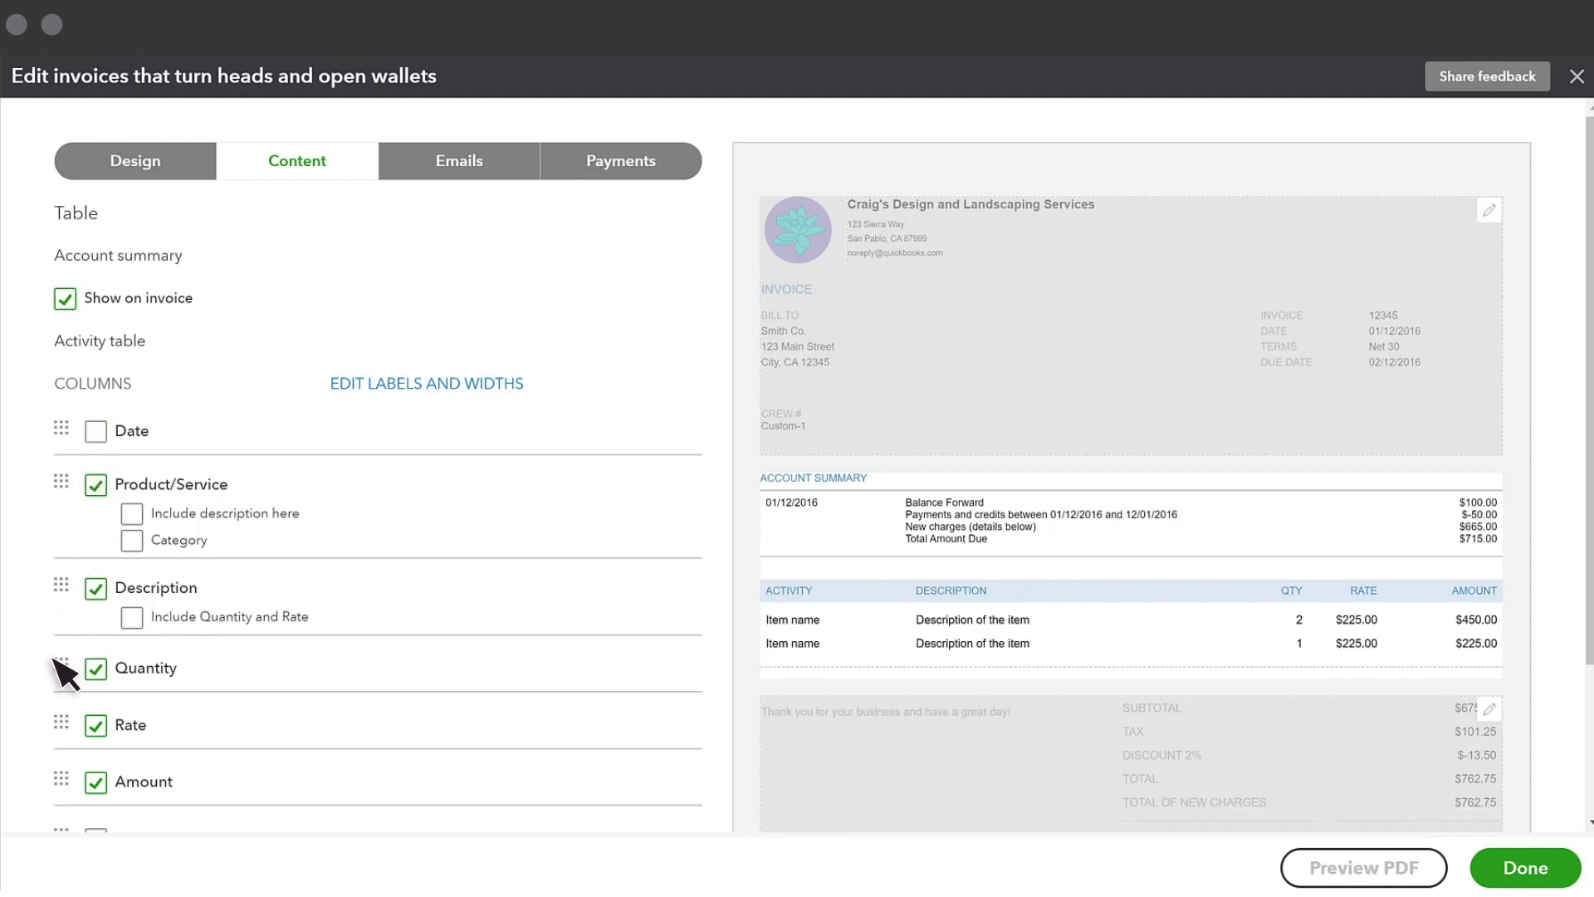
{"action": "left_click_drag", "start_coordinate": [55, 660], "coordinate": [53, 448]}
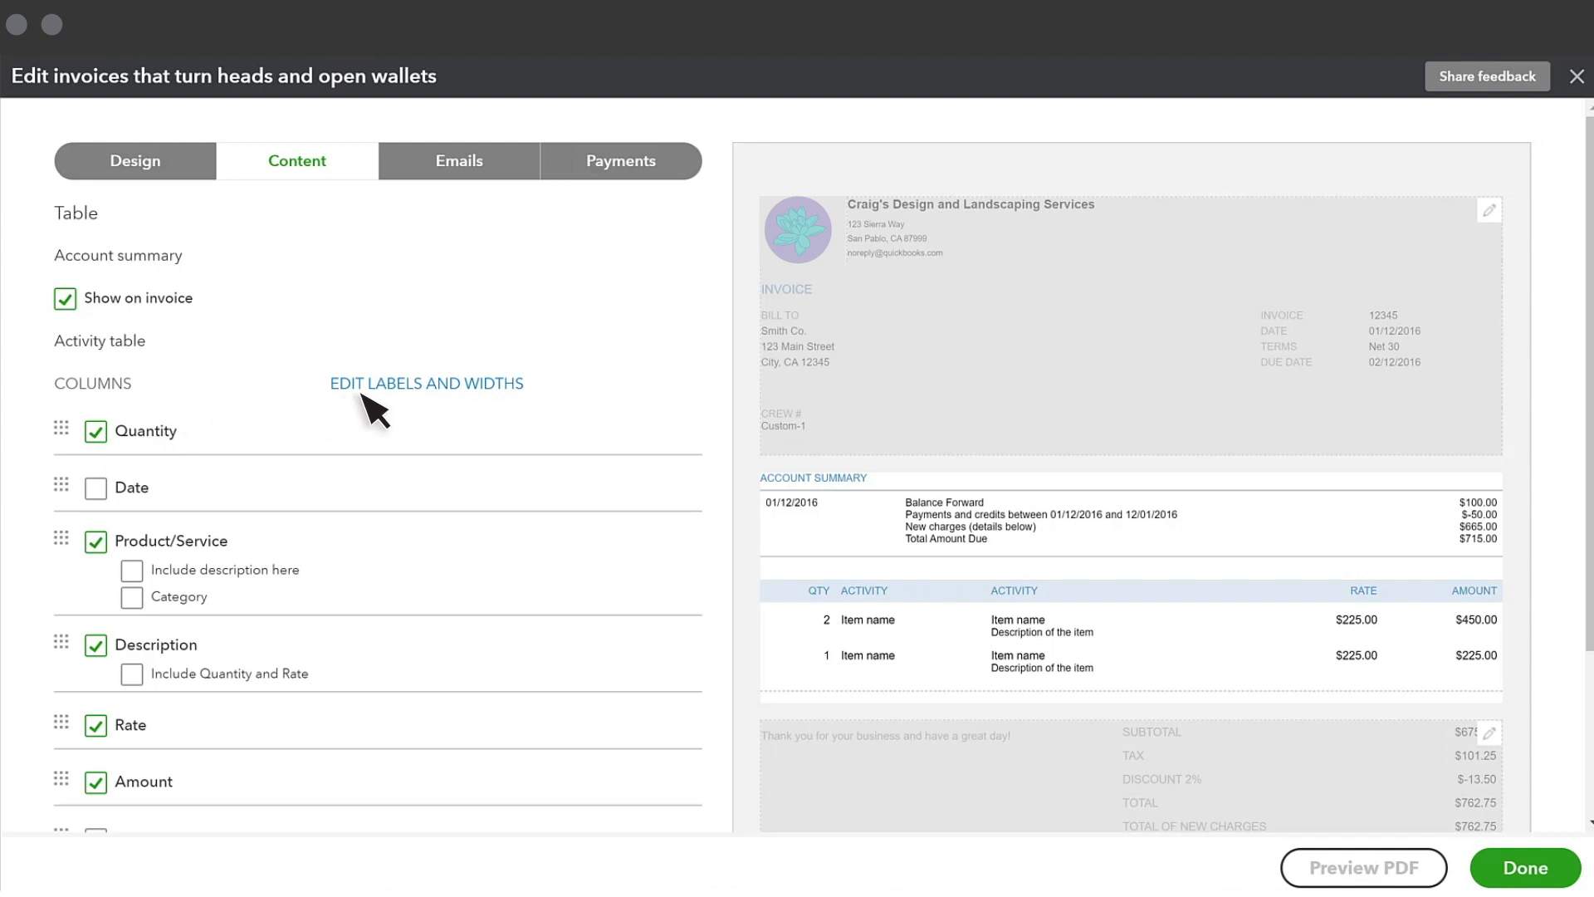
Relabel the activity table's Activity column as Product/Service and hide the label and width settings.
{"action": "left_click", "coordinate": [396, 387]}
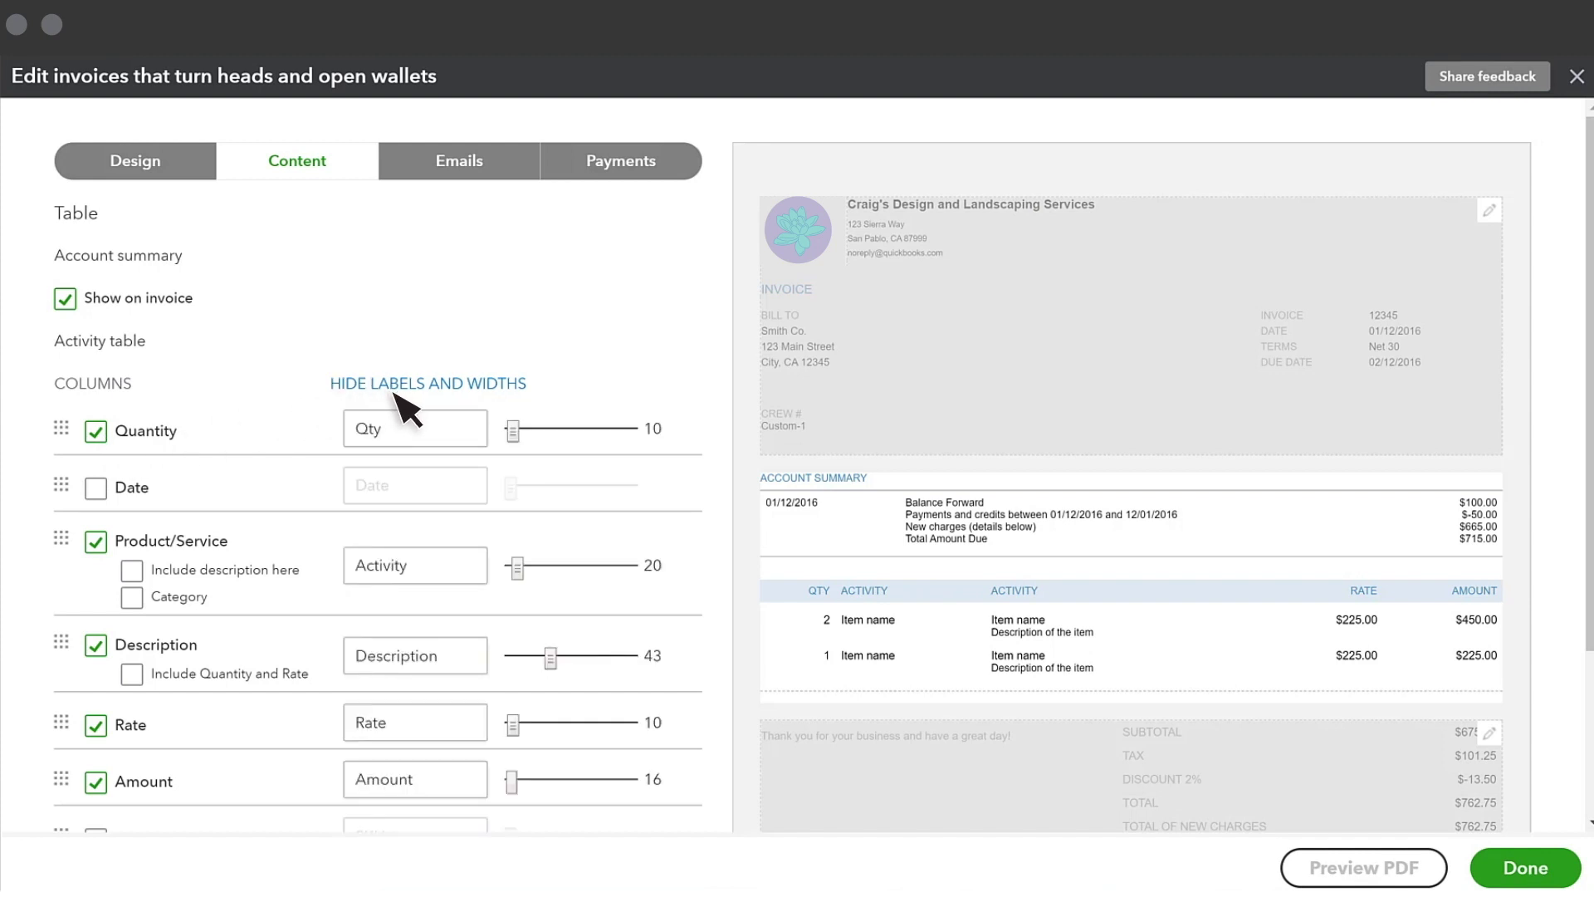
{"action": "double_click", "coordinate": [399, 568]}
{"action": "type", "text": "Product/Service"}
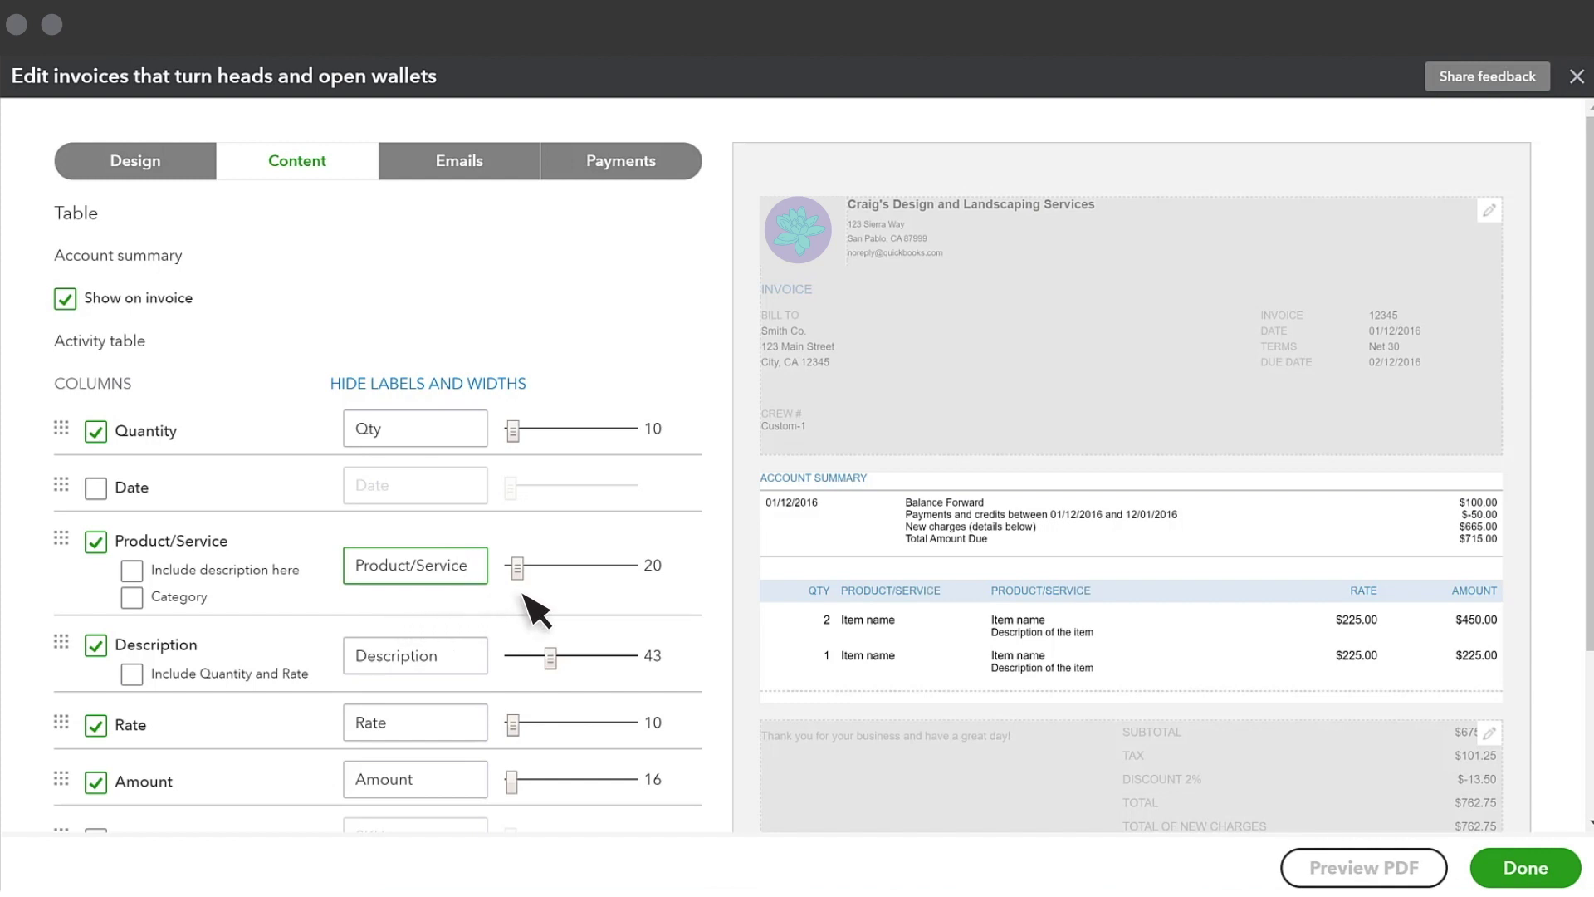
{"action": "left_click", "coordinate": [519, 384]}
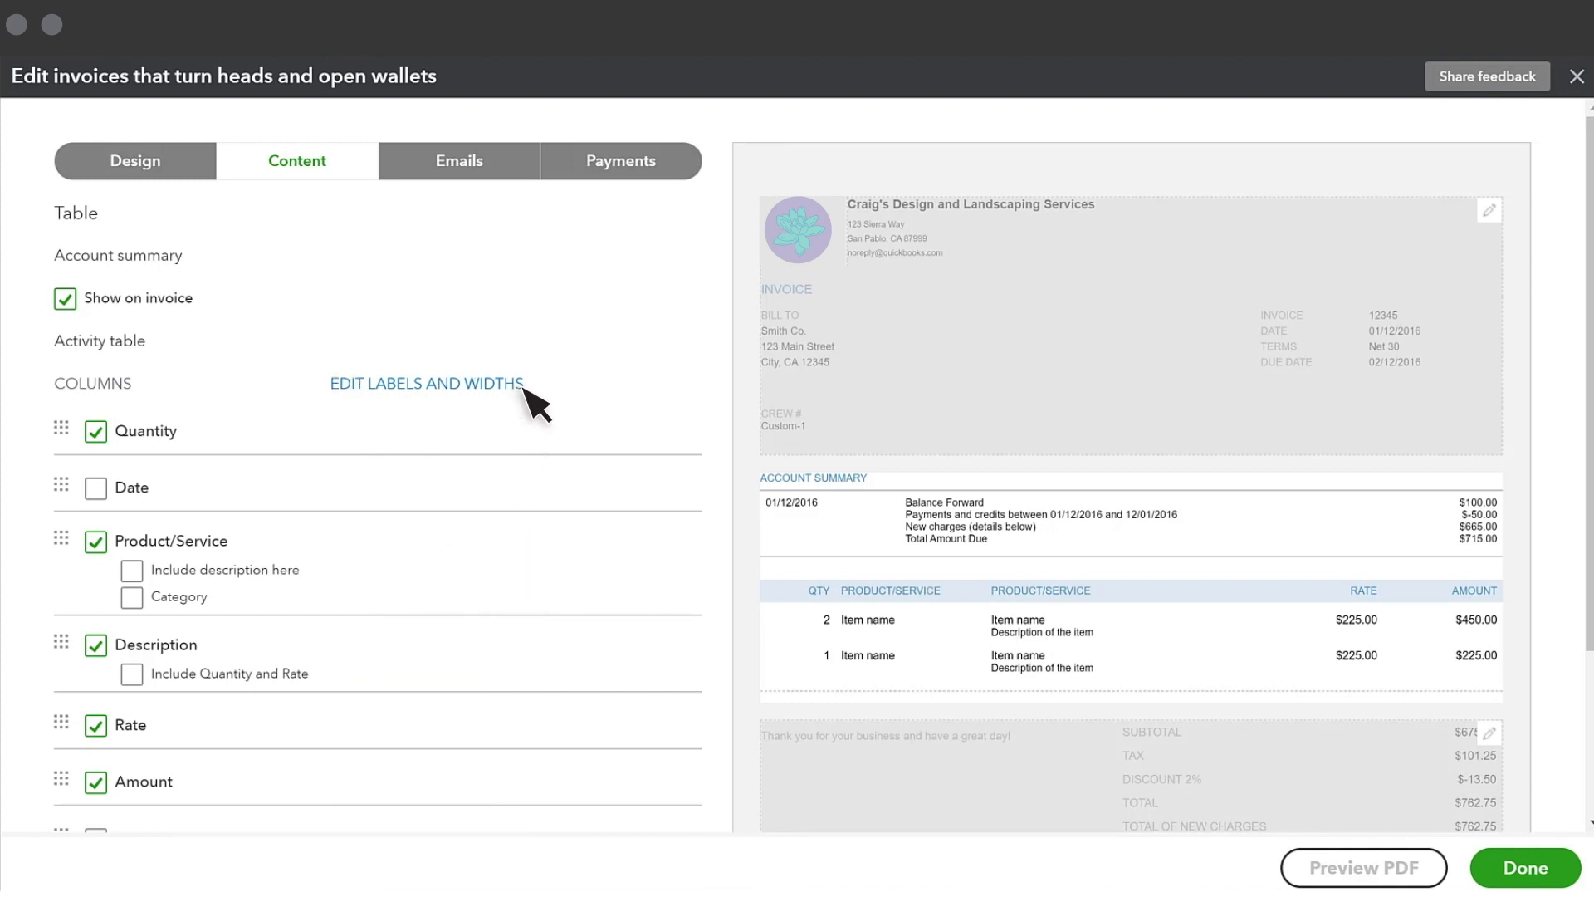
Expand the additional activity options and review the grouping, progress, markup and billable time settings.
{"action": "scroll", "coordinate": [462, 463], "scroll_direction": "down", "scroll_amount": 5}
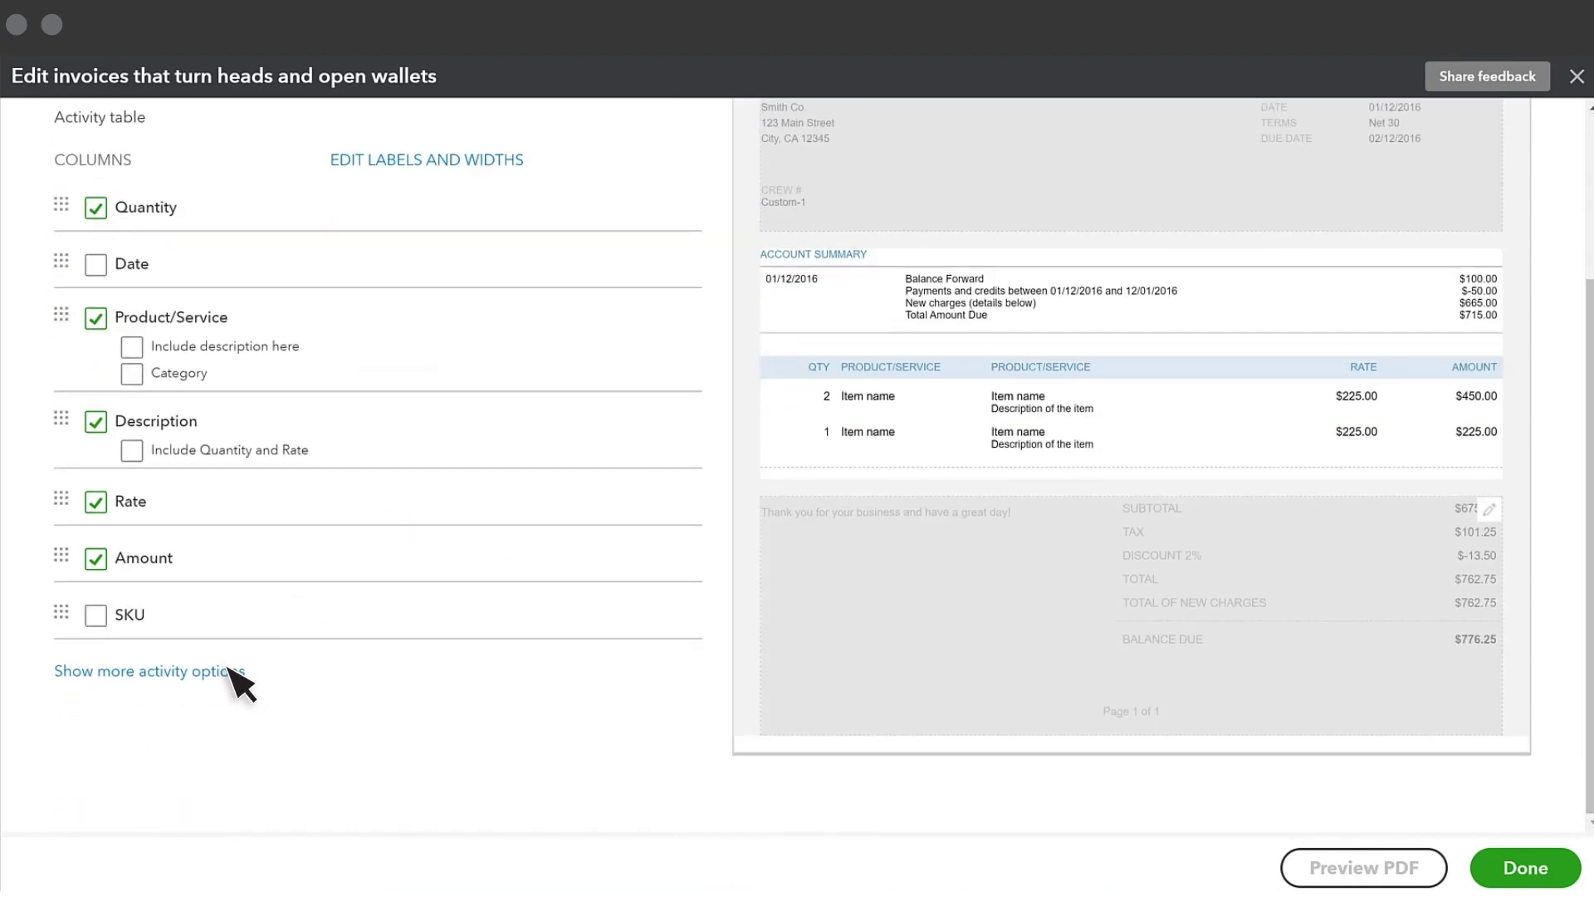
{"action": "left_click", "coordinate": [235, 674]}
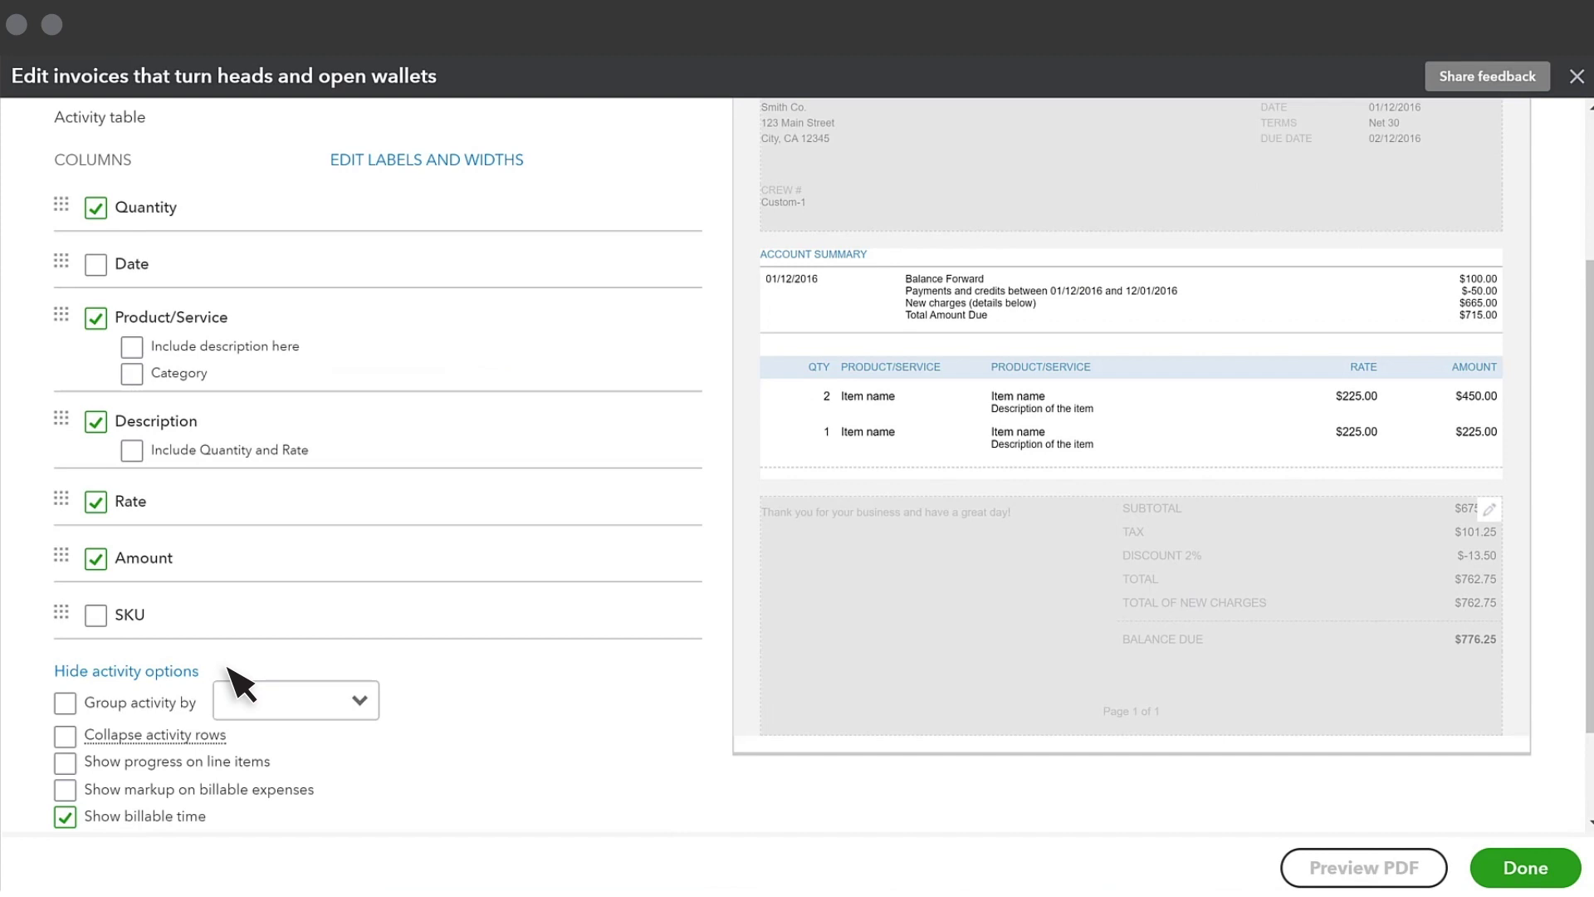
{"action": "scroll", "coordinate": [141, 622], "scroll_direction": "down", "scroll_amount": 3}
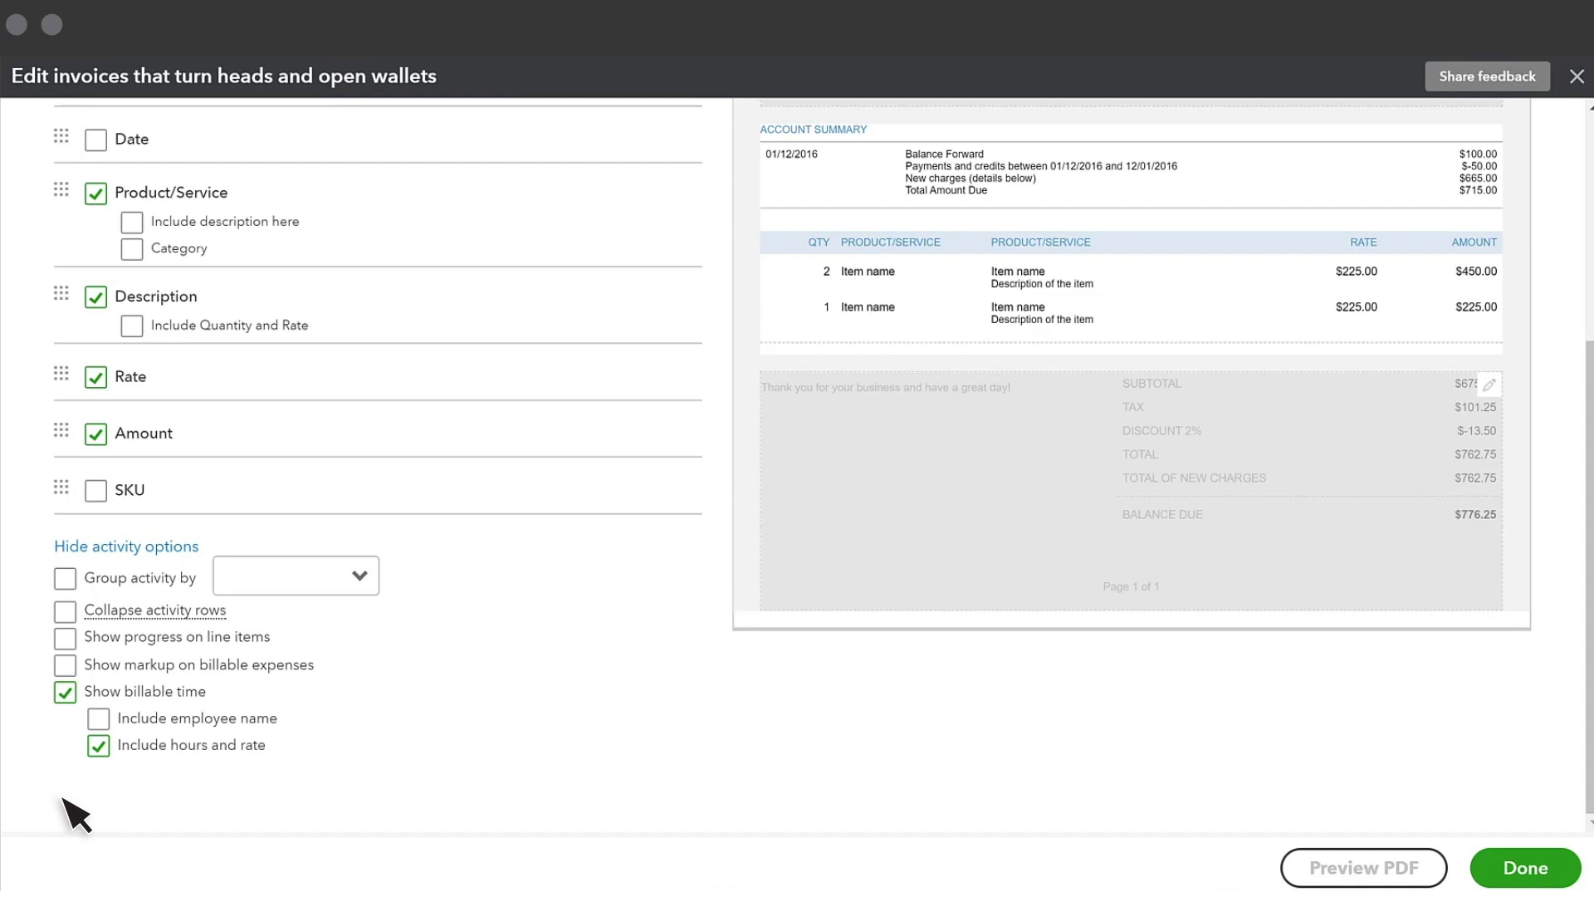
{"action": "scroll", "coordinate": [75, 814], "scroll_direction": "up", "scroll_amount": 5}
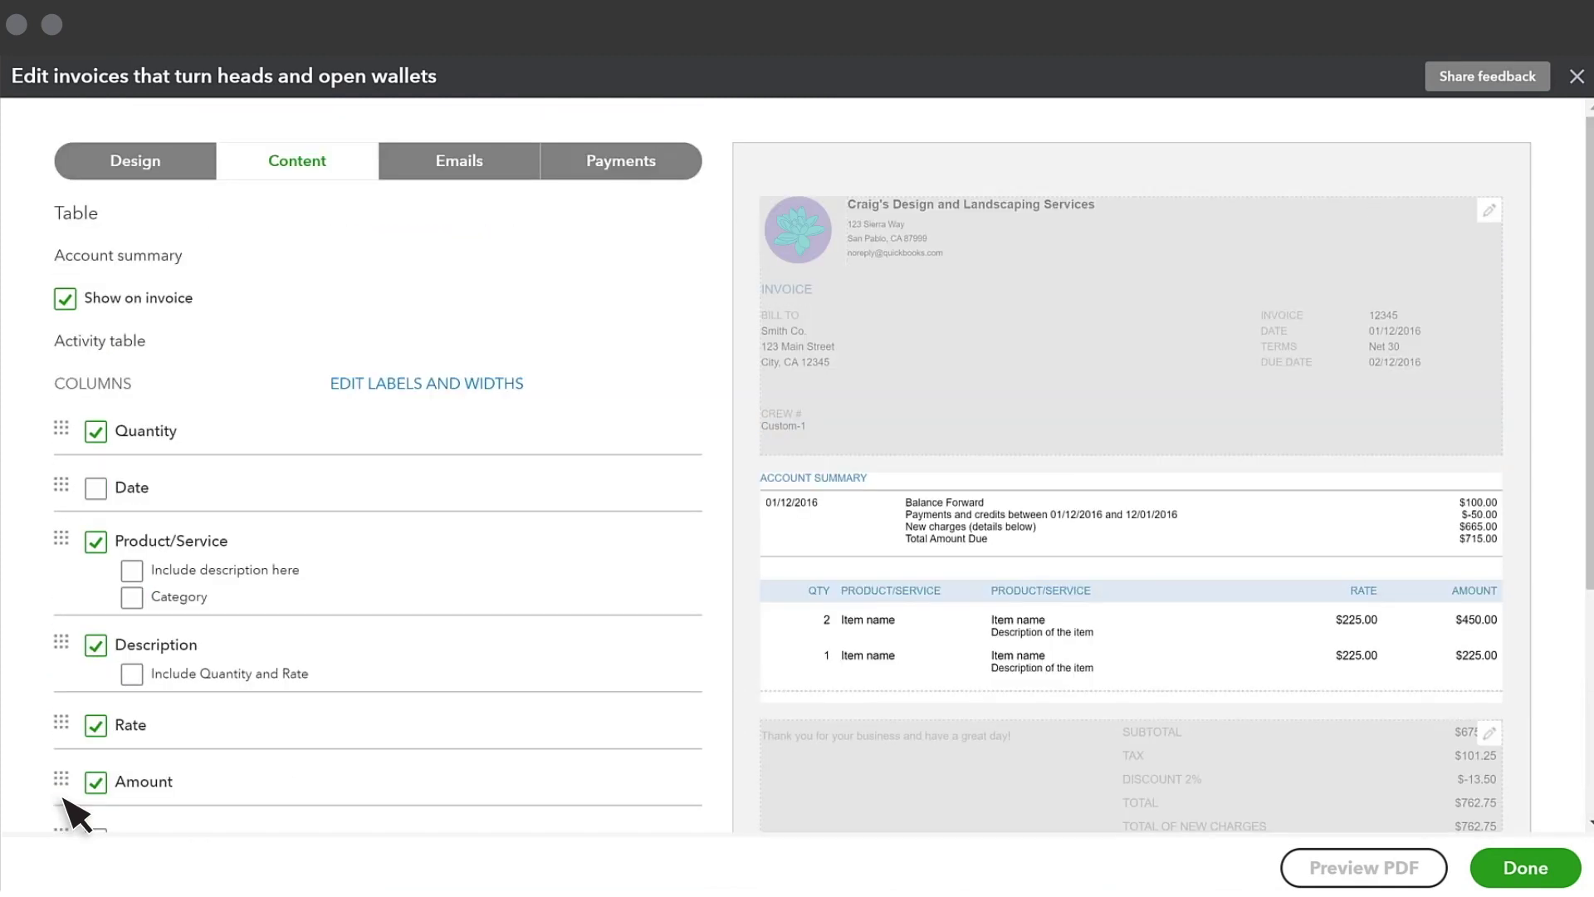
Open the invoice's footer content, view the form choices for the customer message, and begin the footer text with "This is a".
{"action": "left_click", "coordinate": [855, 799]}
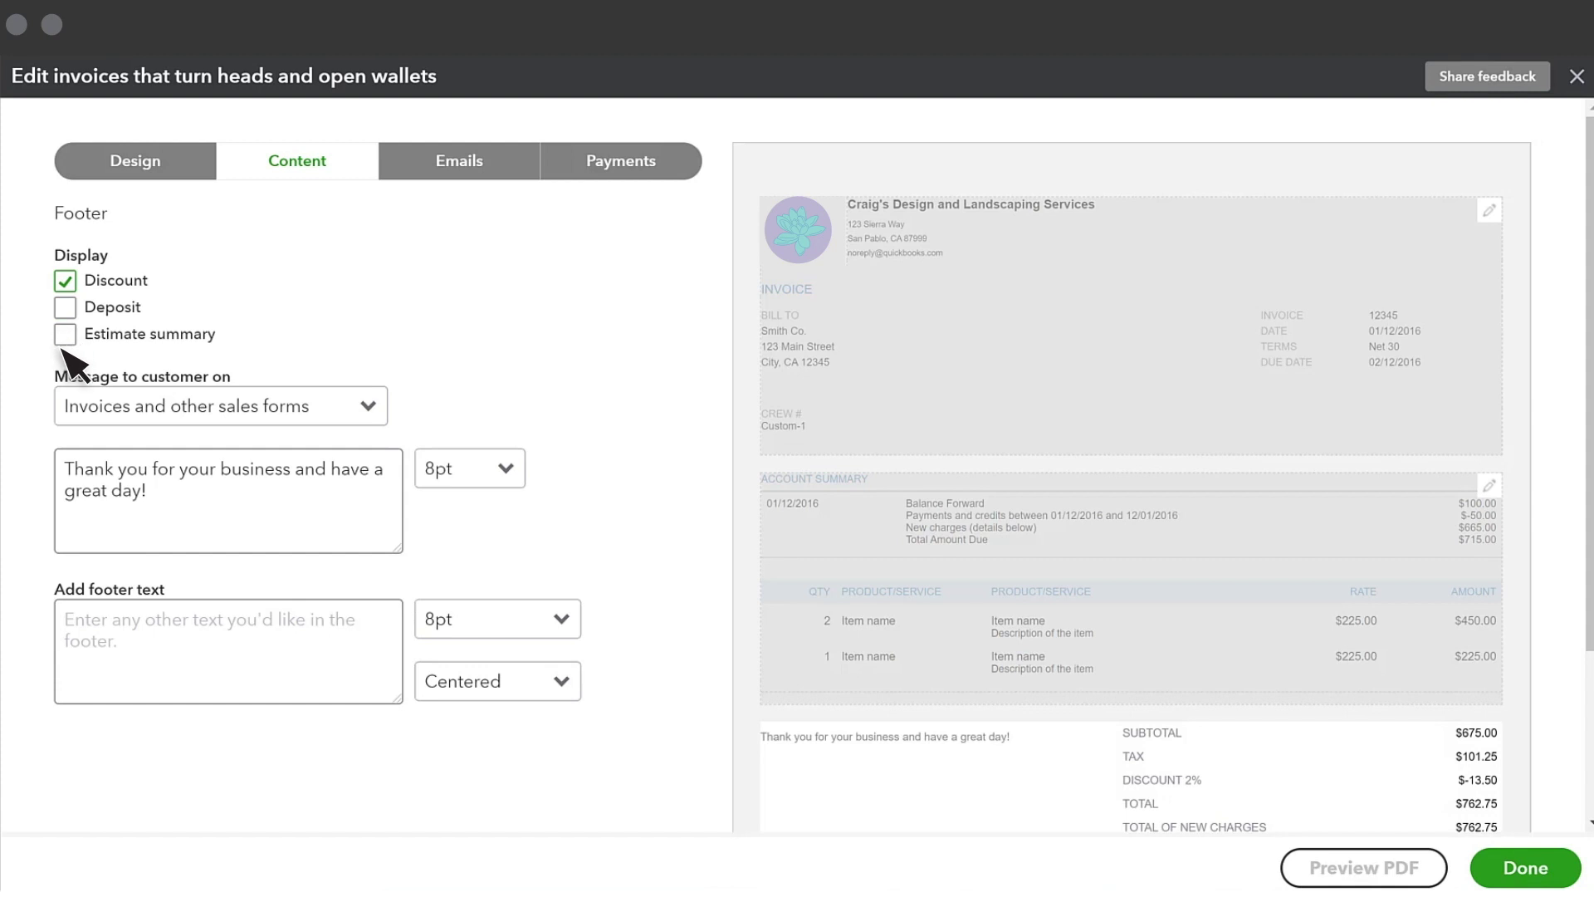
{"action": "left_click", "coordinate": [78, 522]}
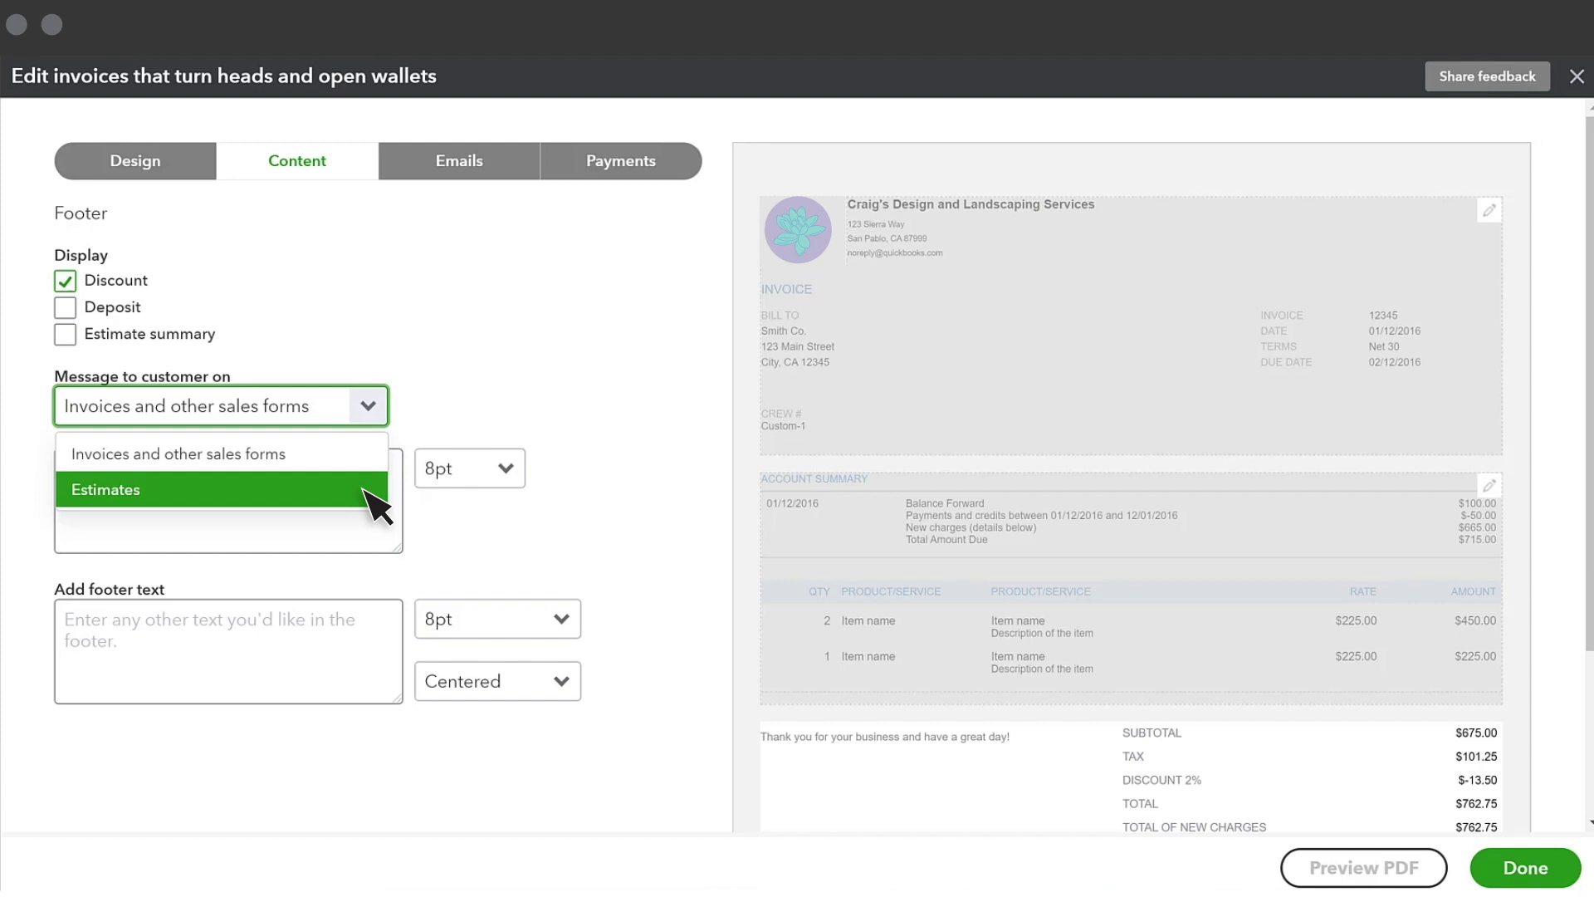
{"action": "left_click", "coordinate": [376, 643]}
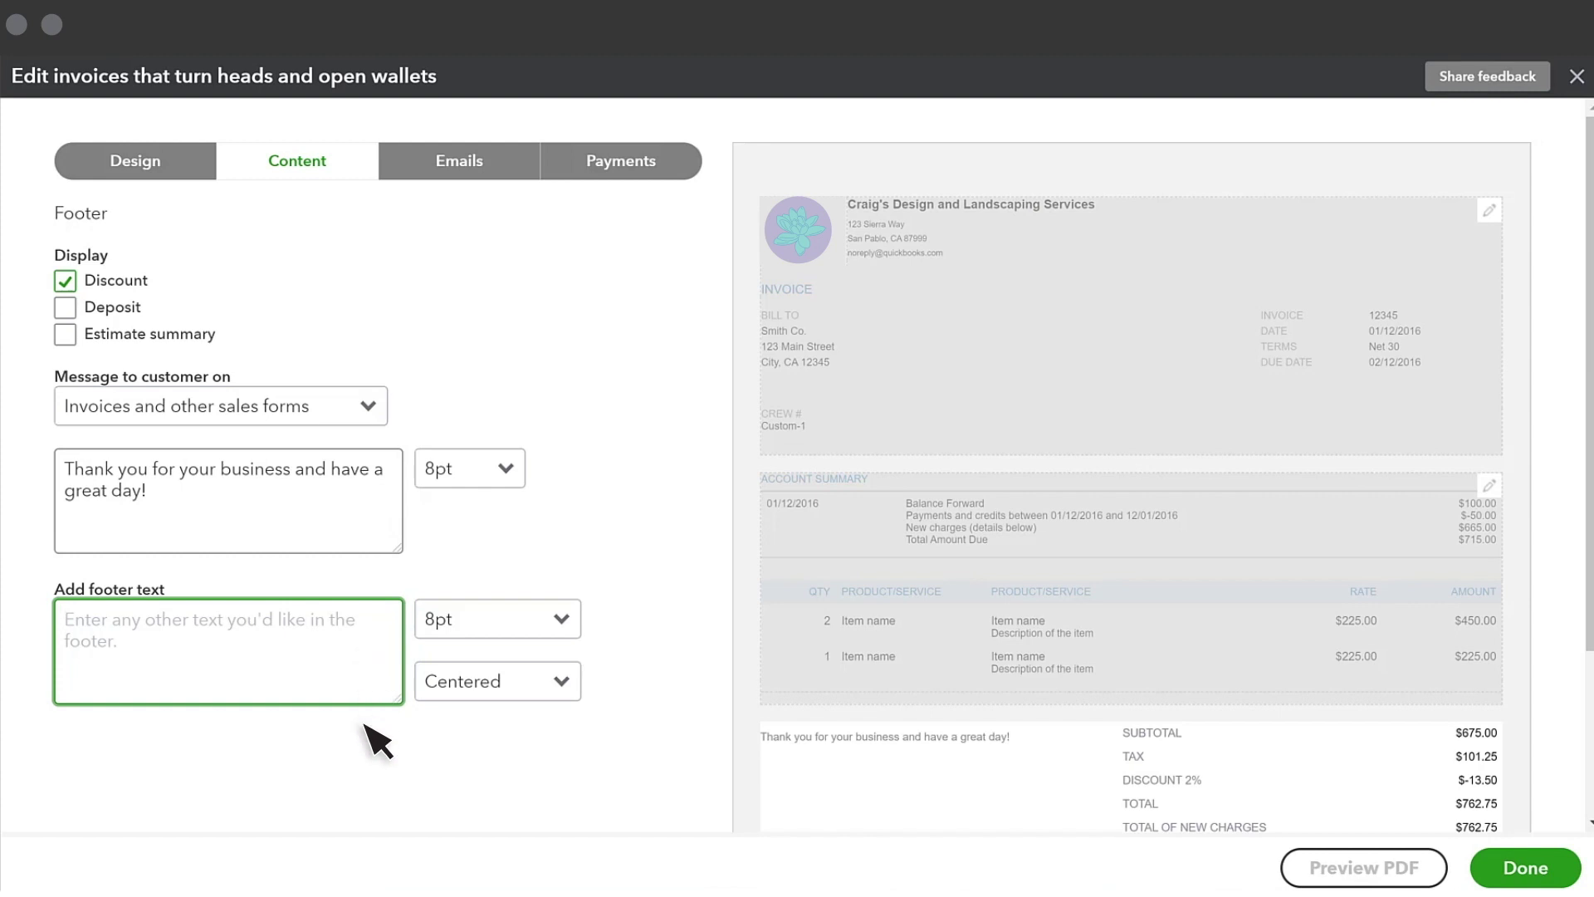
{"action": "type", "text": "This is a"}
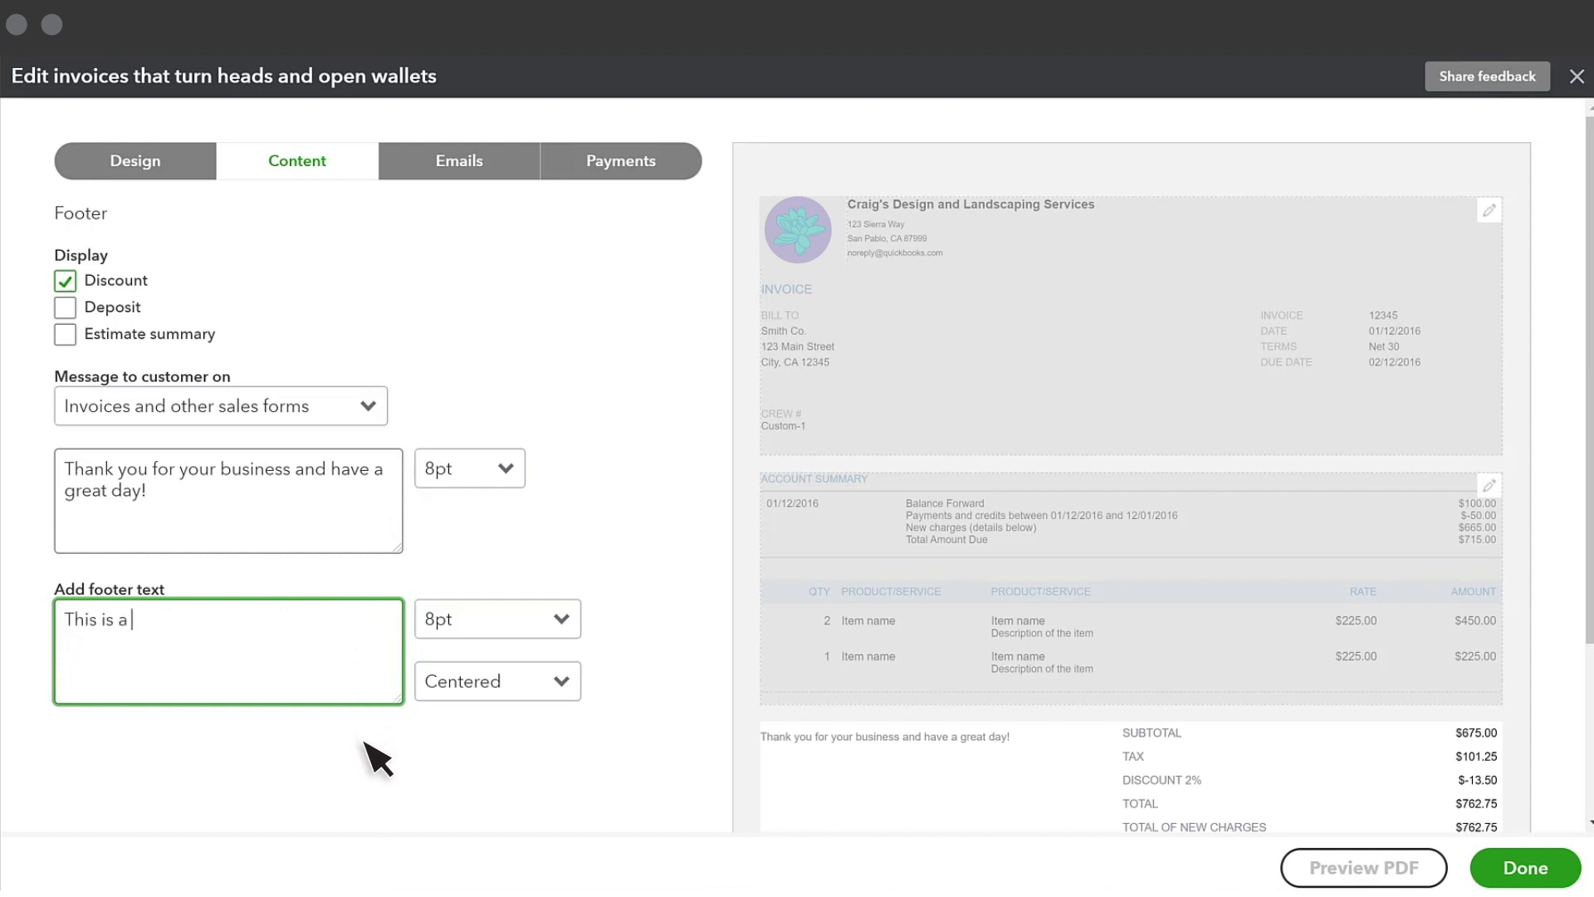